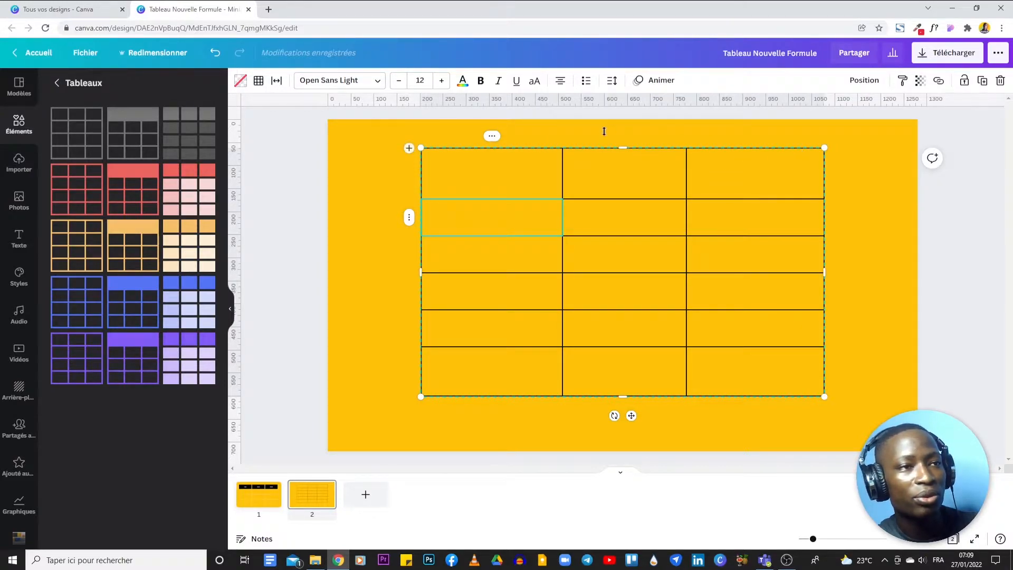
Add a fourth column at the right edge of the table.
{"action": "left_click", "coordinate": [610, 172]}
{"action": "key", "text": "ctrl+b"}
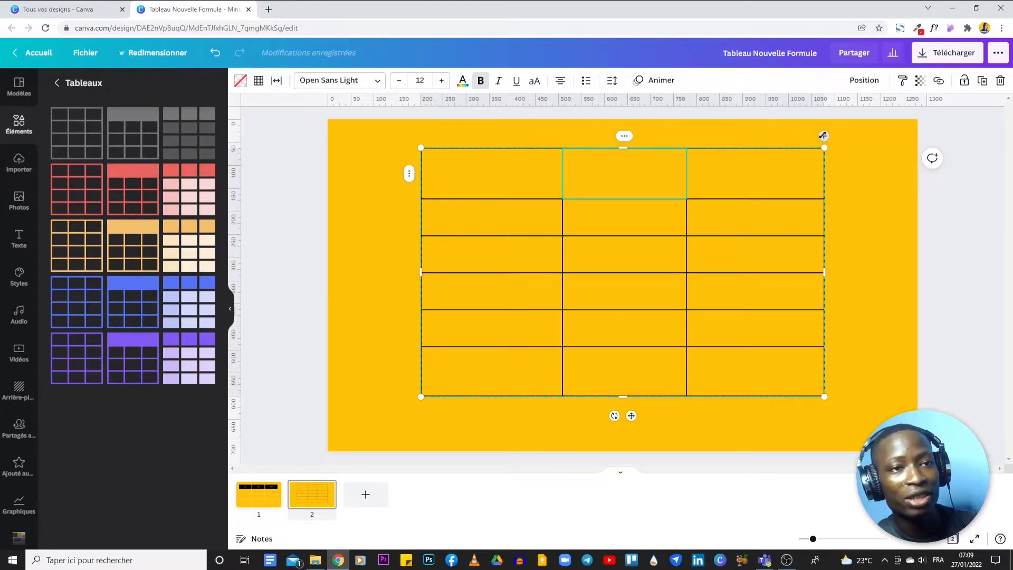
{"action": "left_click", "coordinate": [824, 138]}
{"action": "mouse_move", "coordinate": [824, 141]}
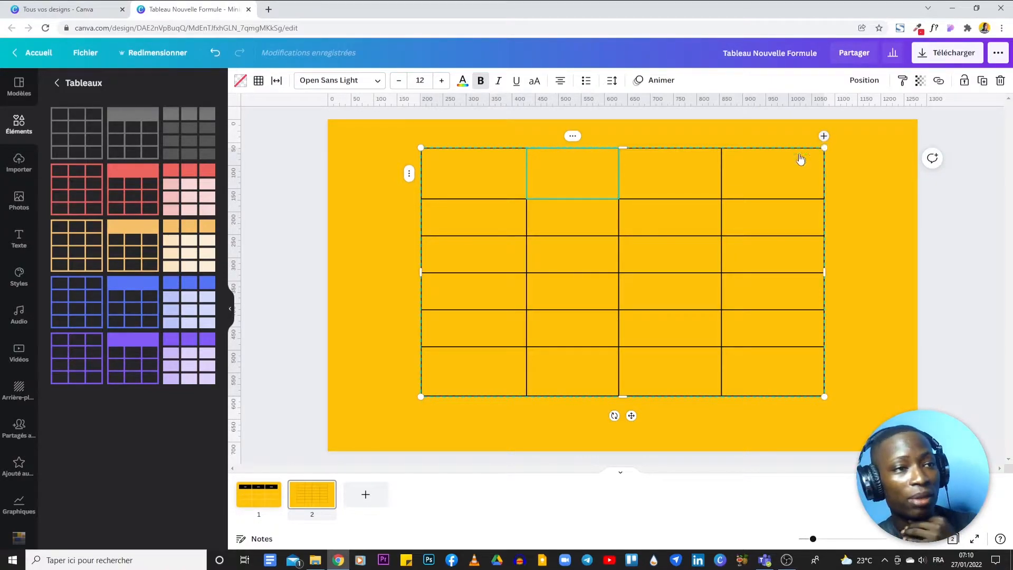
{"action": "left_click", "coordinate": [878, 251]}
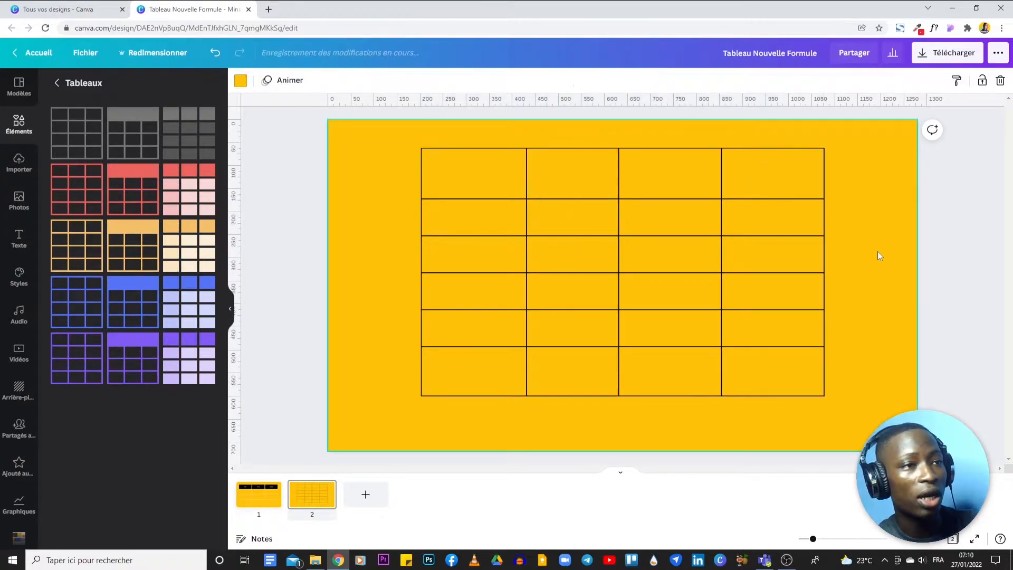
Delete the second row of the table.
{"action": "left_click", "coordinate": [739, 174]}
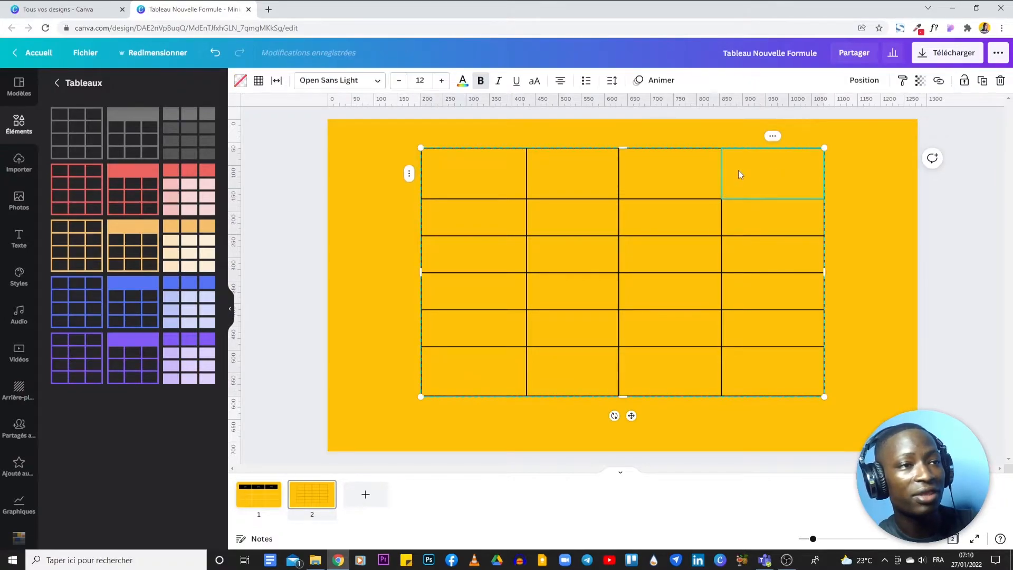
{"action": "left_click", "coordinate": [409, 175]}
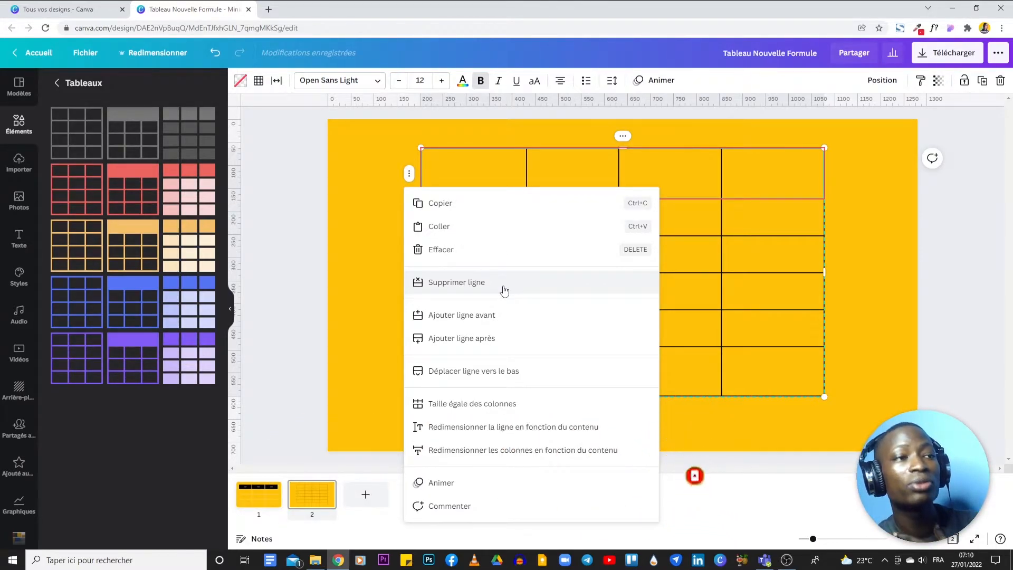
{"action": "left_click", "coordinate": [791, 273]}
{"action": "left_click", "coordinate": [473, 219]}
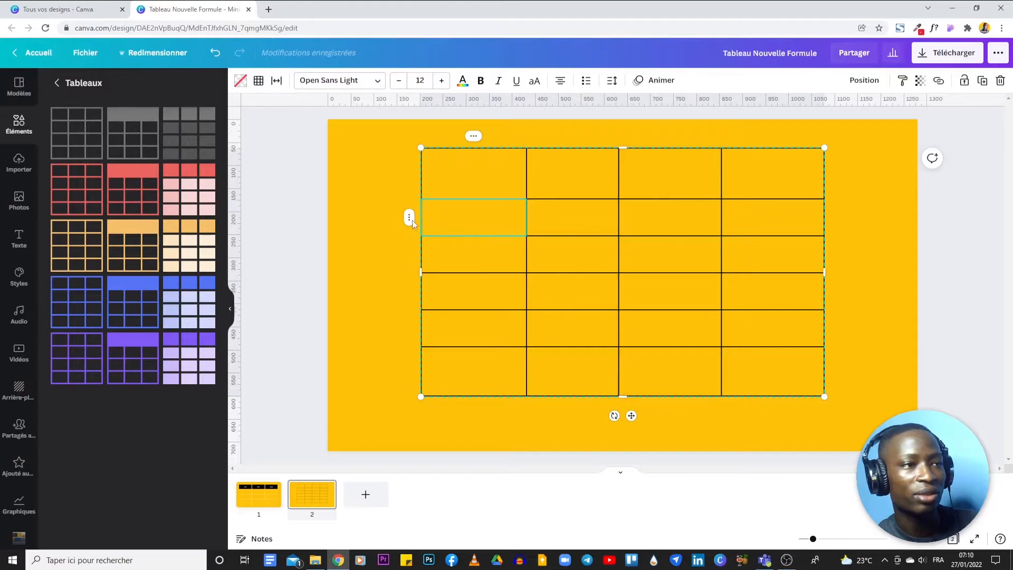
{"action": "left_click", "coordinate": [411, 221]}
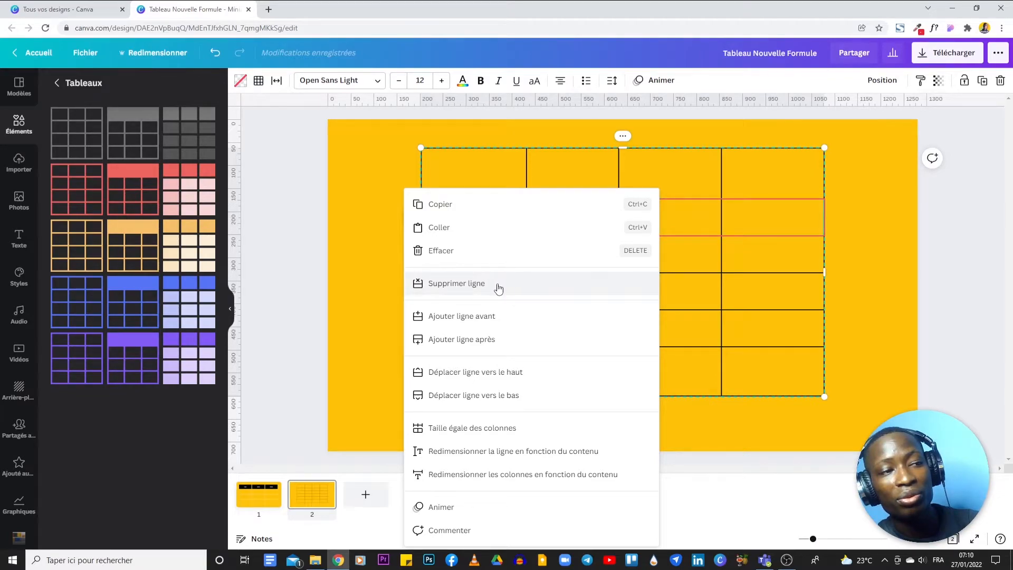
{"action": "left_click", "coordinate": [528, 290]}
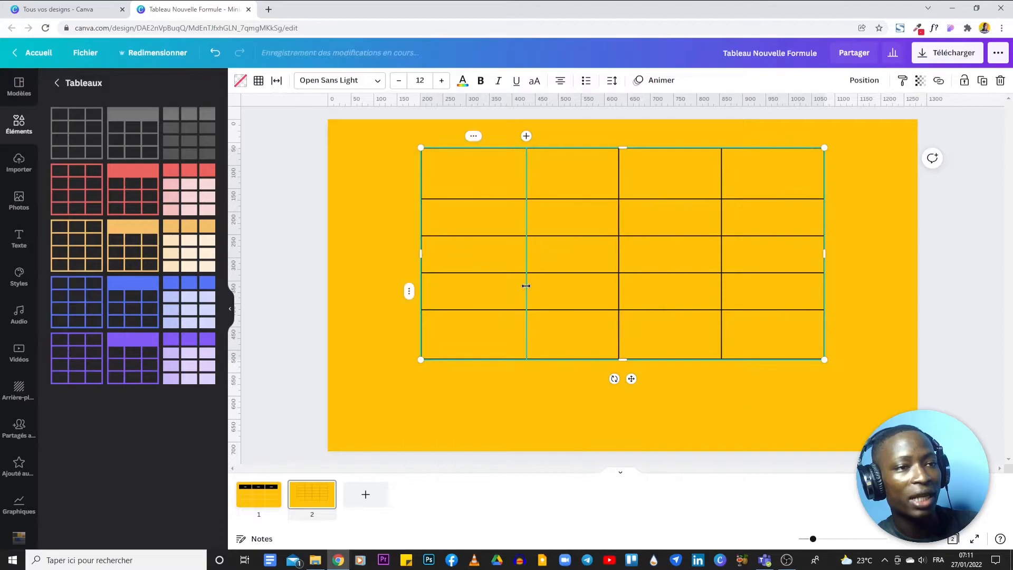
Delete the third column of the table.
{"action": "left_click", "coordinate": [653, 167]}
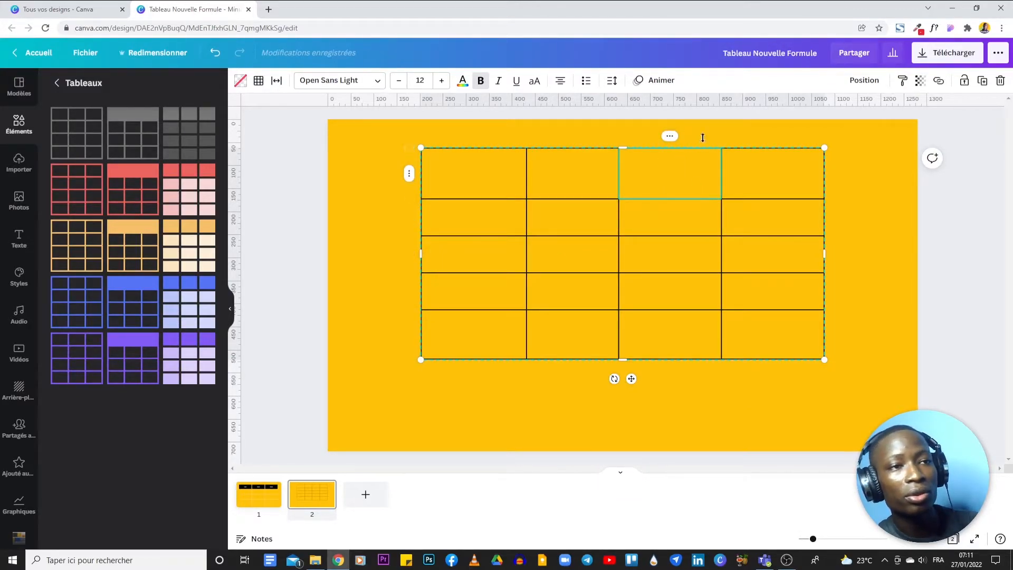
{"action": "right_click", "coordinate": [674, 163]}
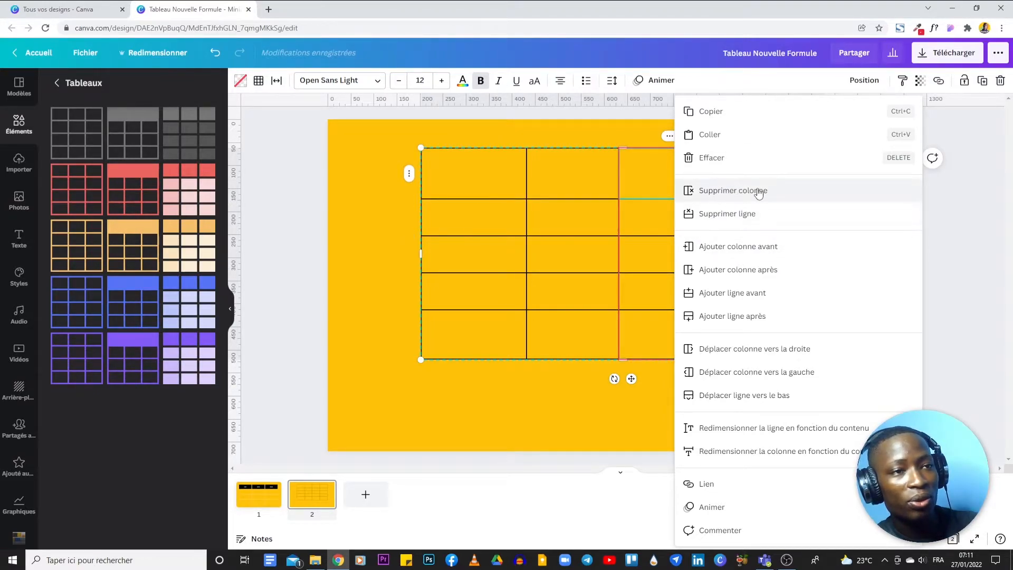
{"action": "left_click", "coordinate": [716, 191]}
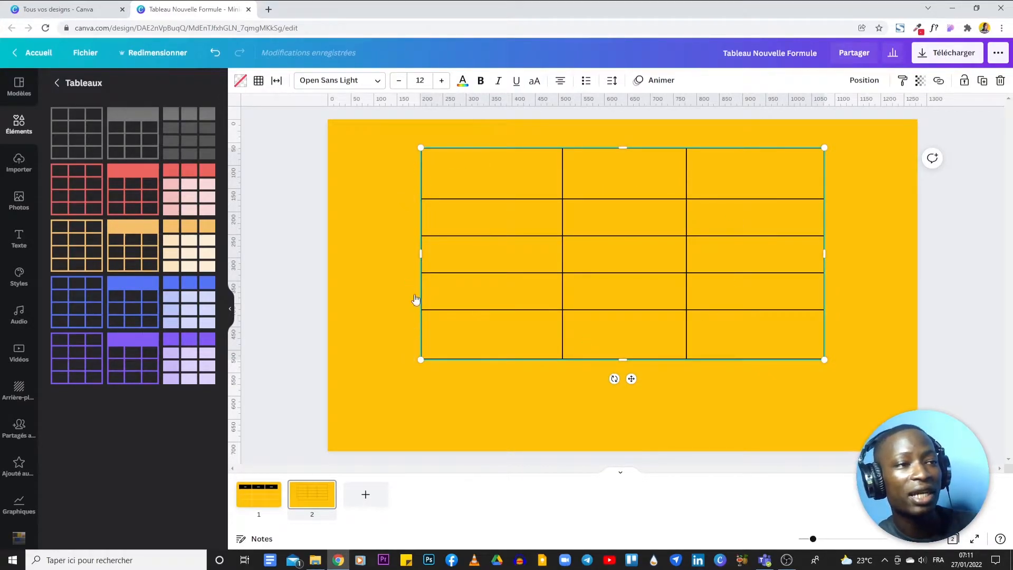
{"action": "mouse_move", "coordinate": [731, 236]}
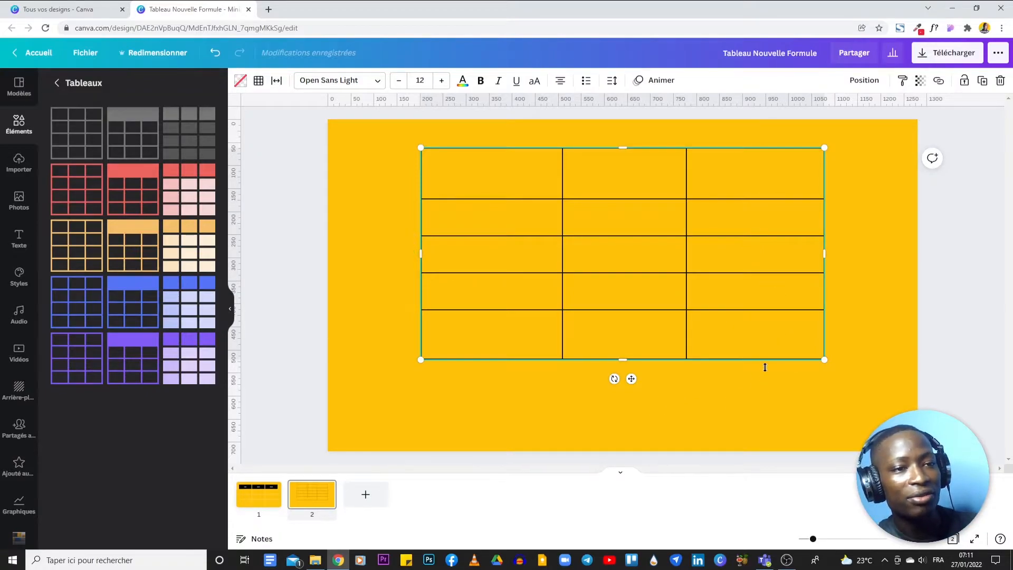
Move the whole table slightly down and to the right on the page.
{"action": "left_click", "coordinate": [784, 338]}
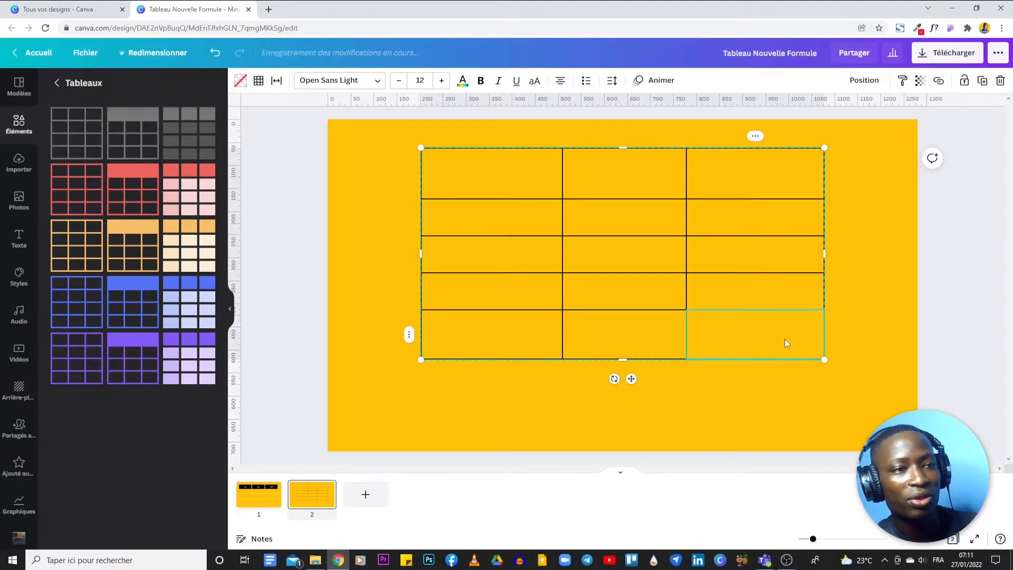
{"action": "left_click_drag", "start_coordinate": [783, 336], "coordinate": [790, 354]}
{"action": "left_click", "coordinate": [876, 348]}
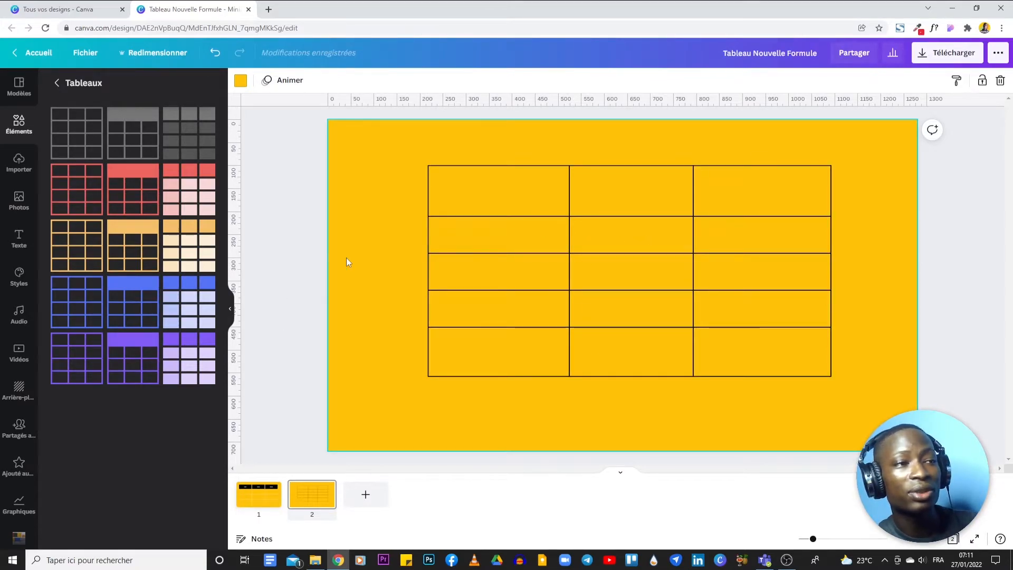
Fill the three header cells from left to right with "Heures", "Minutes" and "Secondes".
{"action": "left_click", "coordinate": [517, 190]}
{"action": "left_click", "coordinate": [517, 190]}
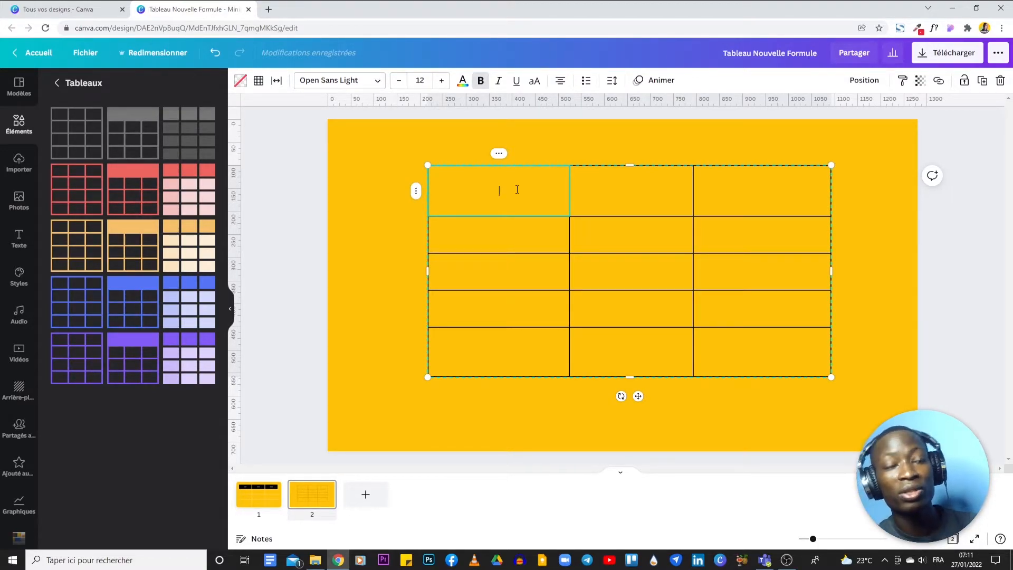
{"action": "type", "text": "Heures"}
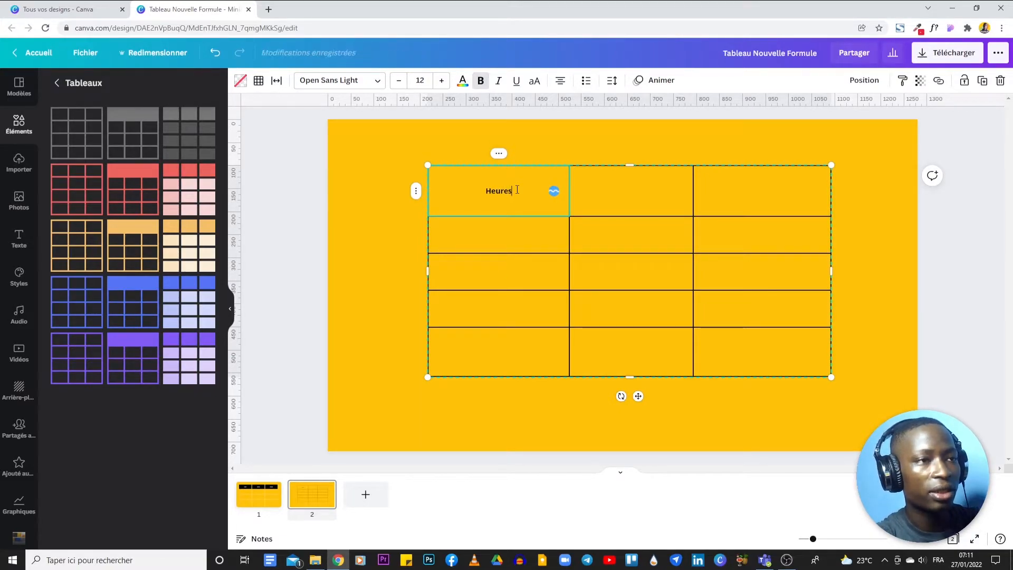
{"action": "left_click", "coordinate": [613, 188]}
{"action": "type", "text": "Minutes"}
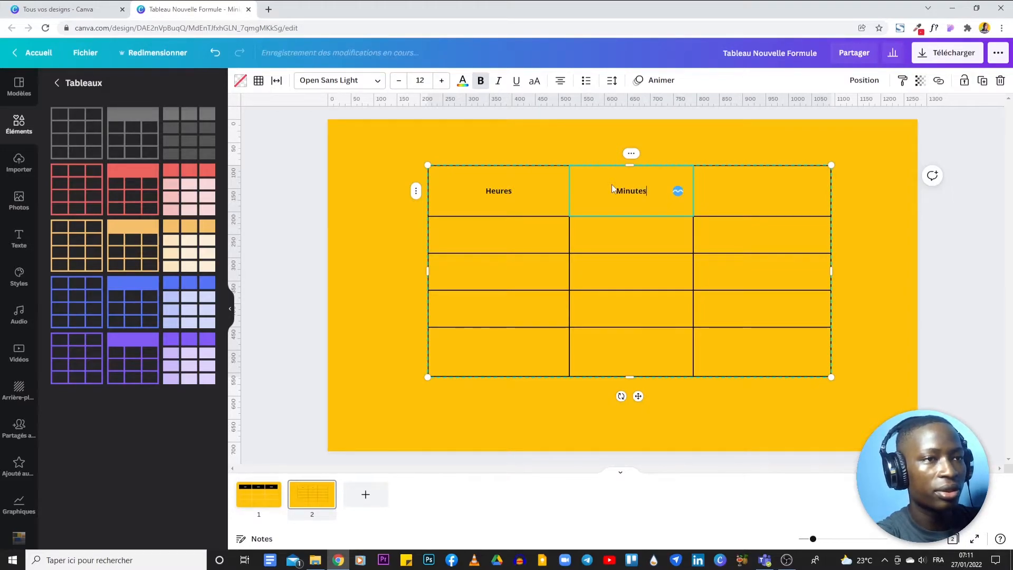
{"action": "left_click", "coordinate": [784, 197]}
{"action": "type", "text": "Secondes"}
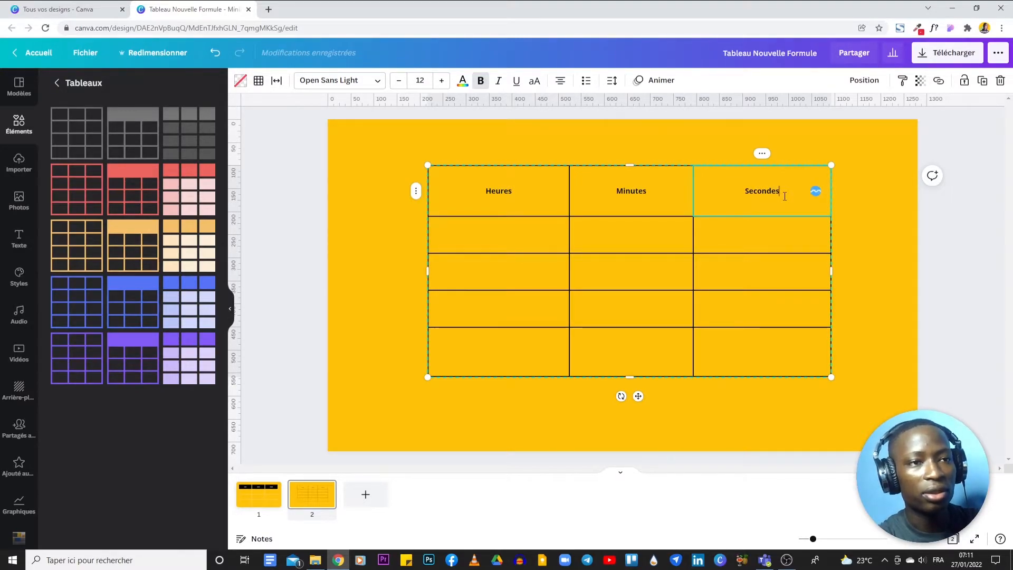
{"action": "left_click", "coordinate": [867, 198]}
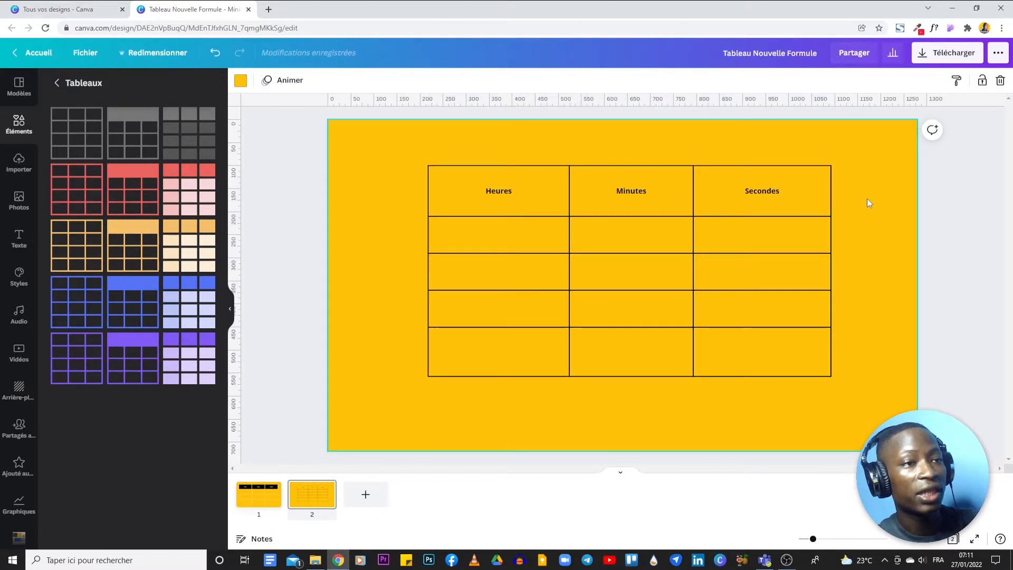
Switch bold off and back on for the "Minutes" header, and set its text to uppercase.
{"action": "left_click", "coordinate": [497, 192]}
{"action": "double_click", "coordinate": [499, 193]}
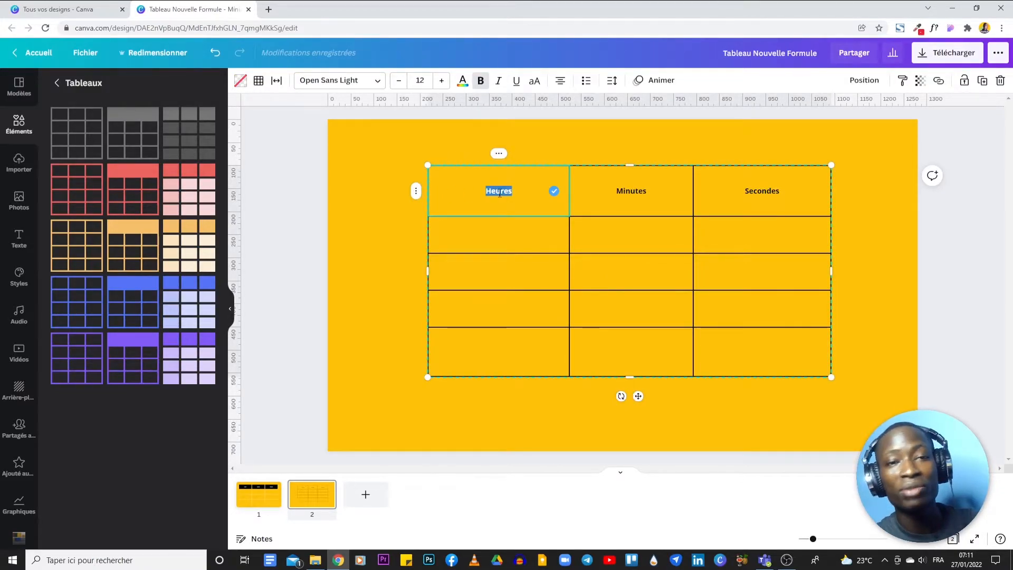
{"action": "double_click", "coordinate": [631, 191]}
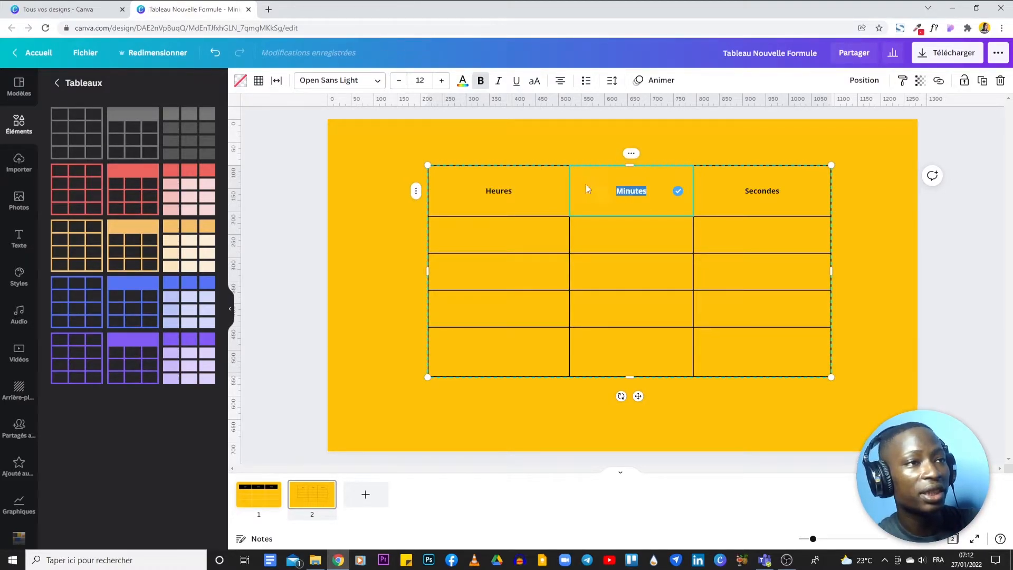
{"action": "left_click", "coordinate": [482, 81]}
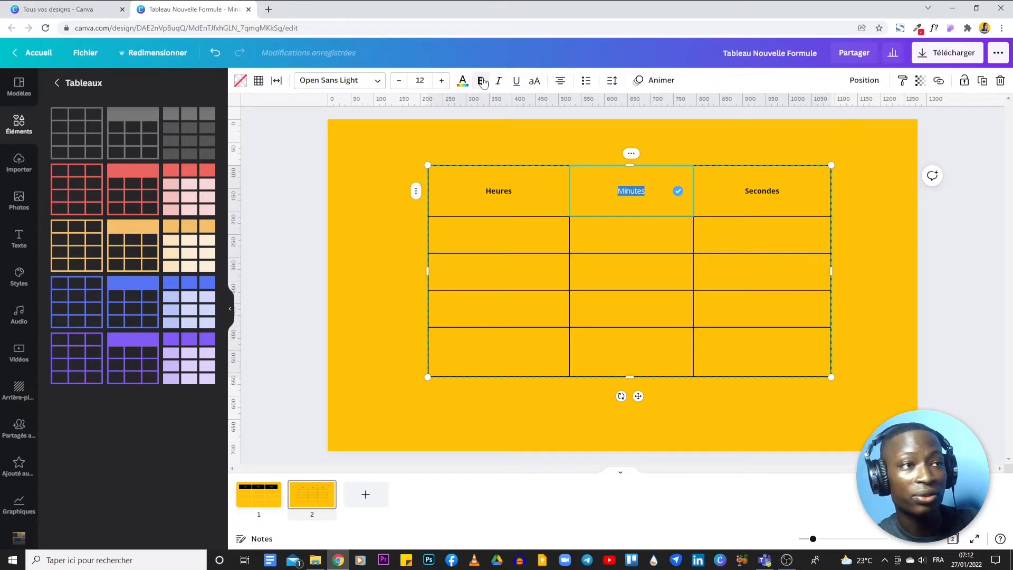
{"action": "left_click", "coordinate": [481, 80]}
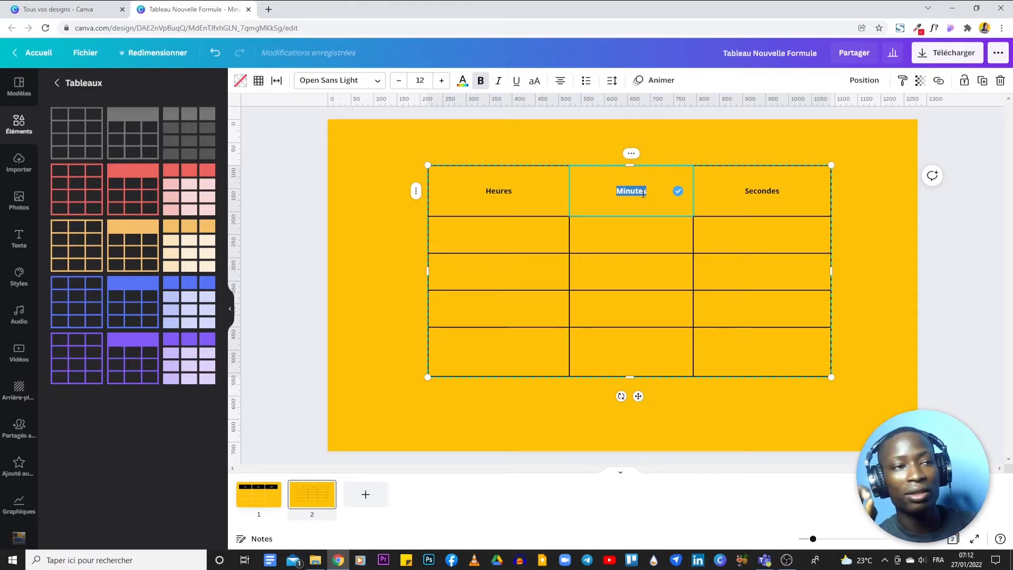
{"action": "key", "text": "ctrl+shift+k"}
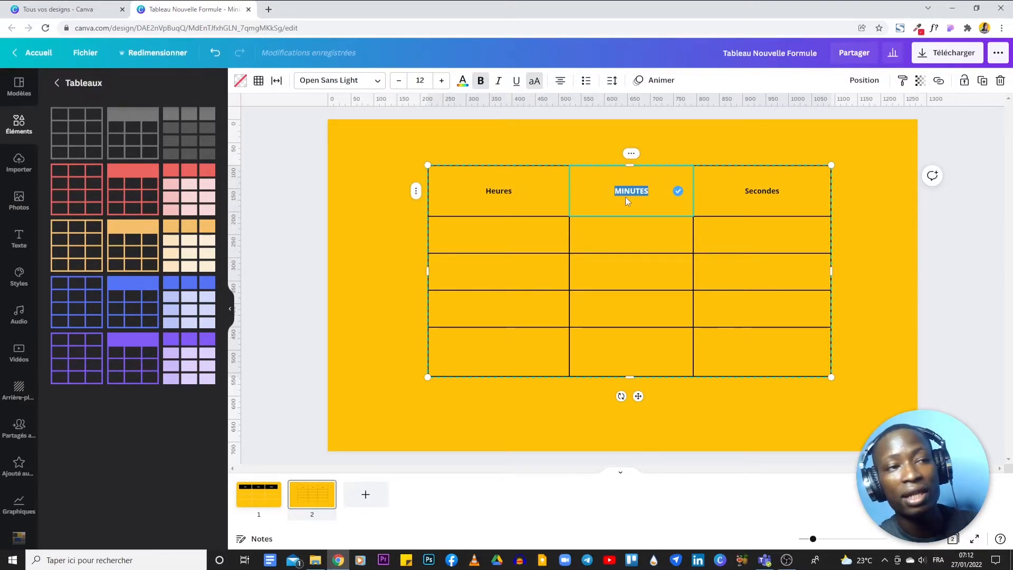
{"action": "left_click", "coordinate": [721, 148]}
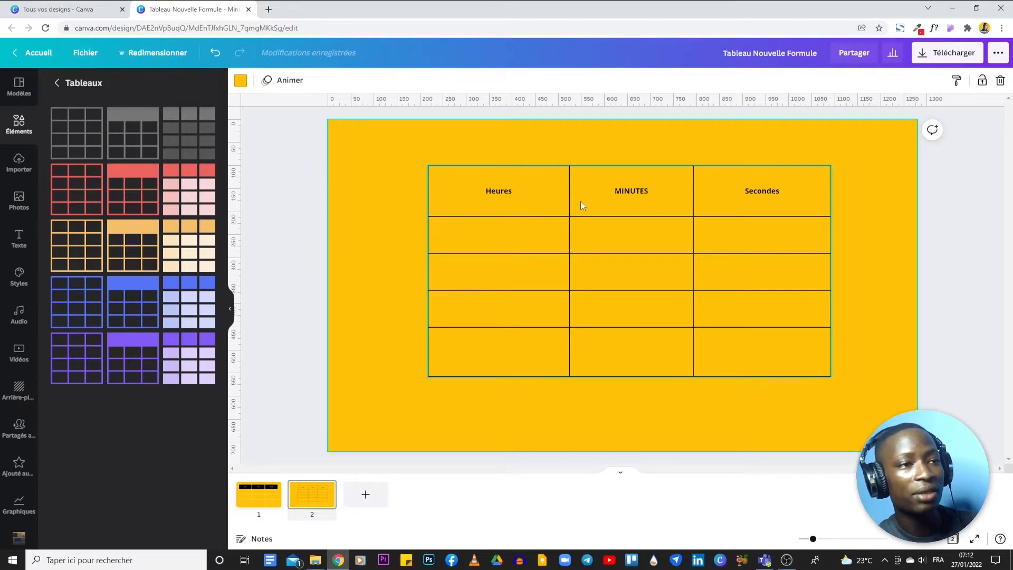
Widen the "MINUTES" column toward the "Secondes" column and increase the header row's height.
{"action": "left_click", "coordinate": [572, 214]}
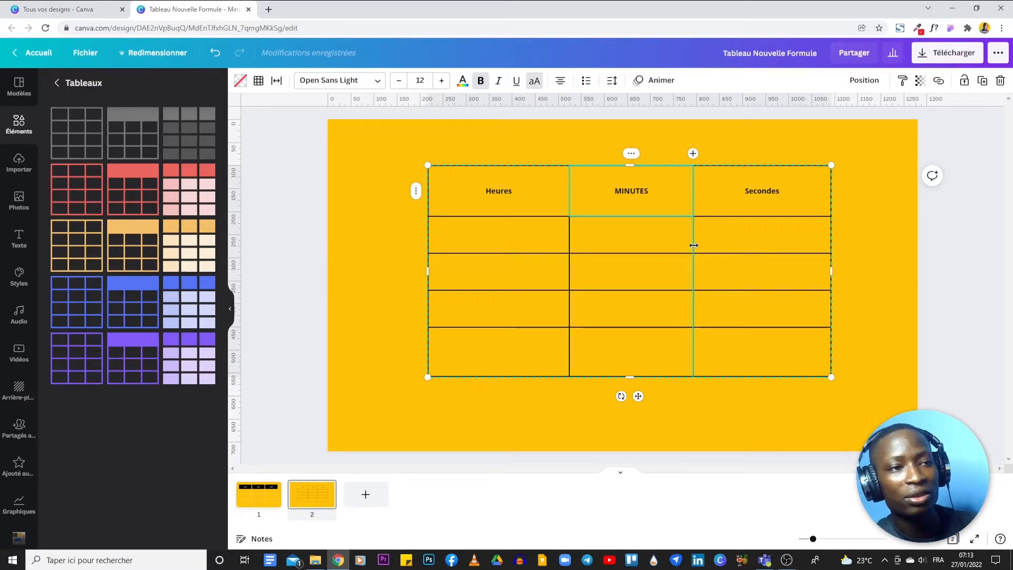
{"action": "left_click_drag", "start_coordinate": [694, 246], "coordinate": [754, 247]}
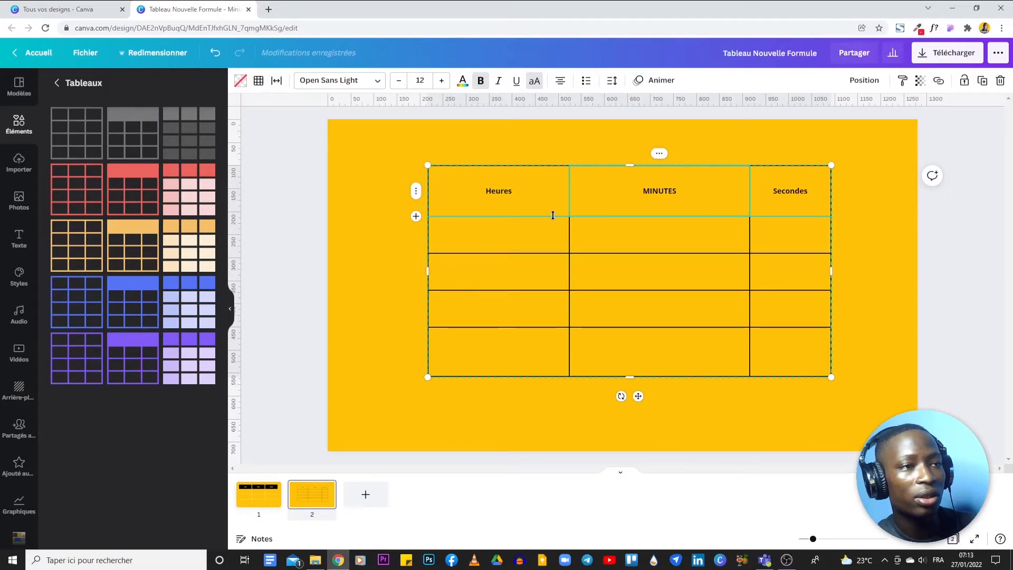
{"action": "left_click_drag", "start_coordinate": [553, 216], "coordinate": [554, 305]}
{"action": "left_click", "coordinate": [871, 267]}
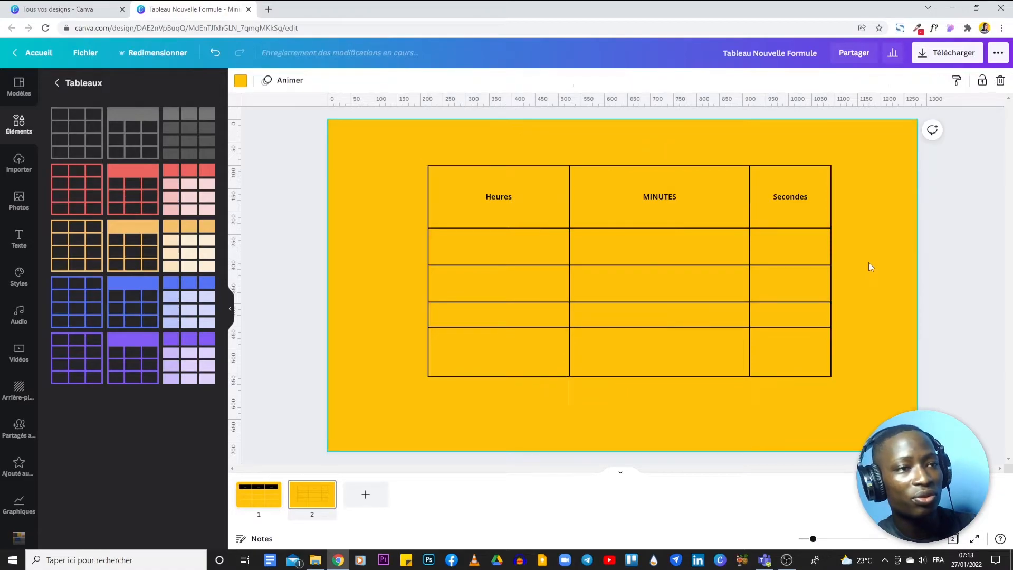
Set the table's cell spacing (Espacement des cellules) to 20.
{"action": "left_click", "coordinate": [506, 212]}
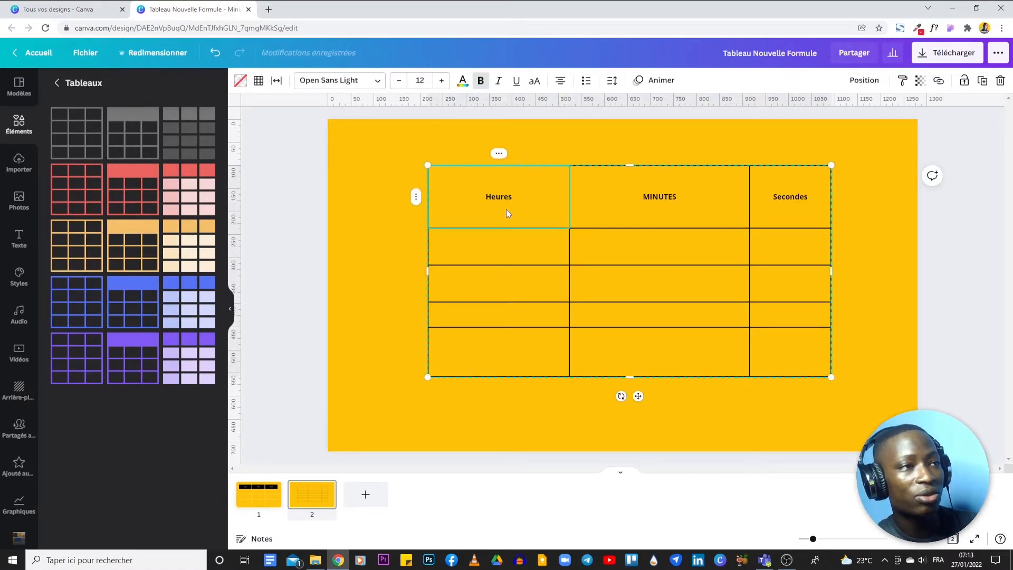
{"action": "left_click", "coordinate": [275, 81]}
{"action": "left_click_drag", "start_coordinate": [425, 146], "coordinate": [476, 190]}
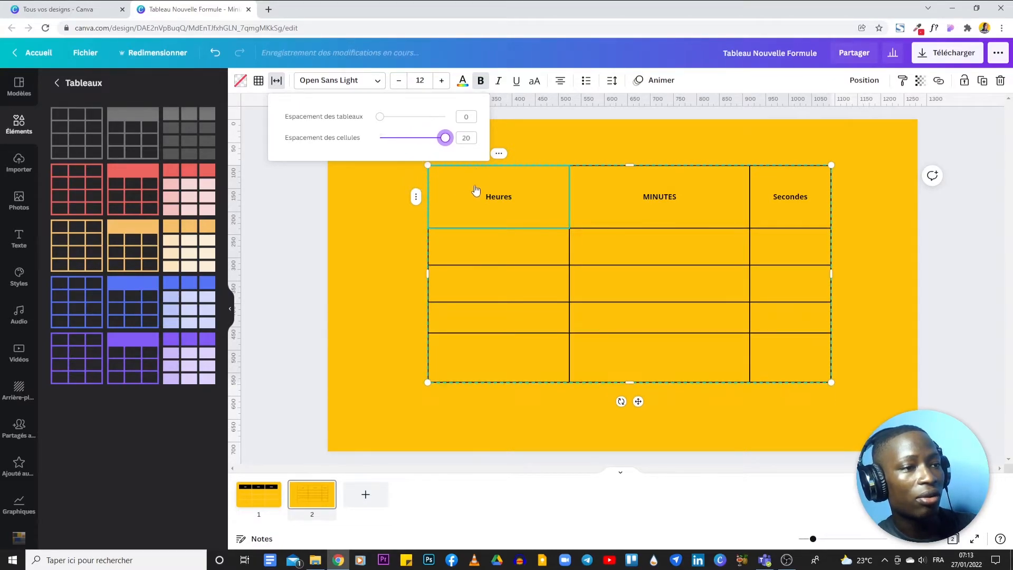
{"action": "left_click", "coordinate": [415, 200]}
{"action": "left_click", "coordinate": [539, 204]}
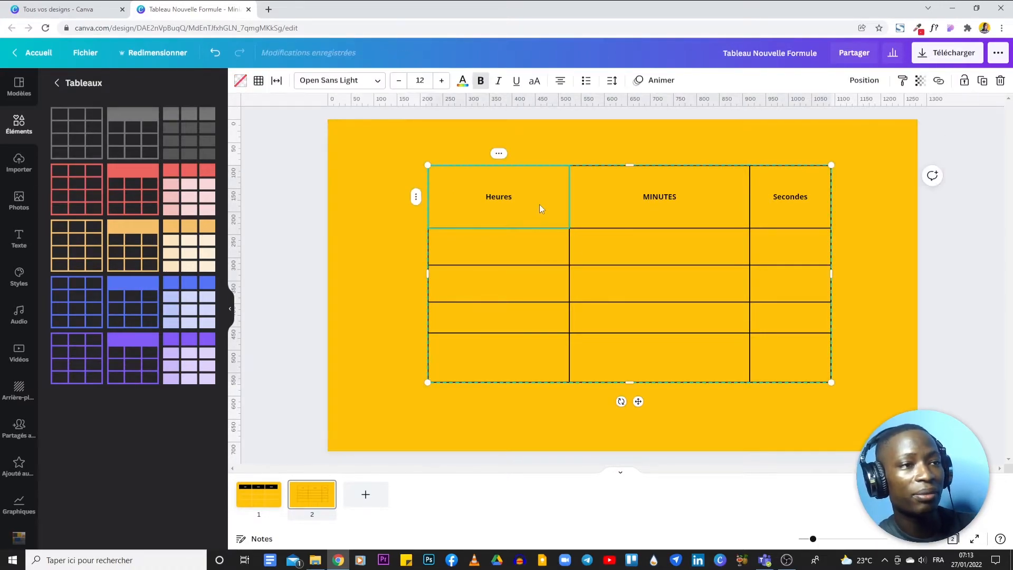
Fill the empty cell directly below "Heures" with the light orange default colour.
{"action": "left_click", "coordinate": [705, 200]}
{"action": "left_click", "coordinate": [791, 174]}
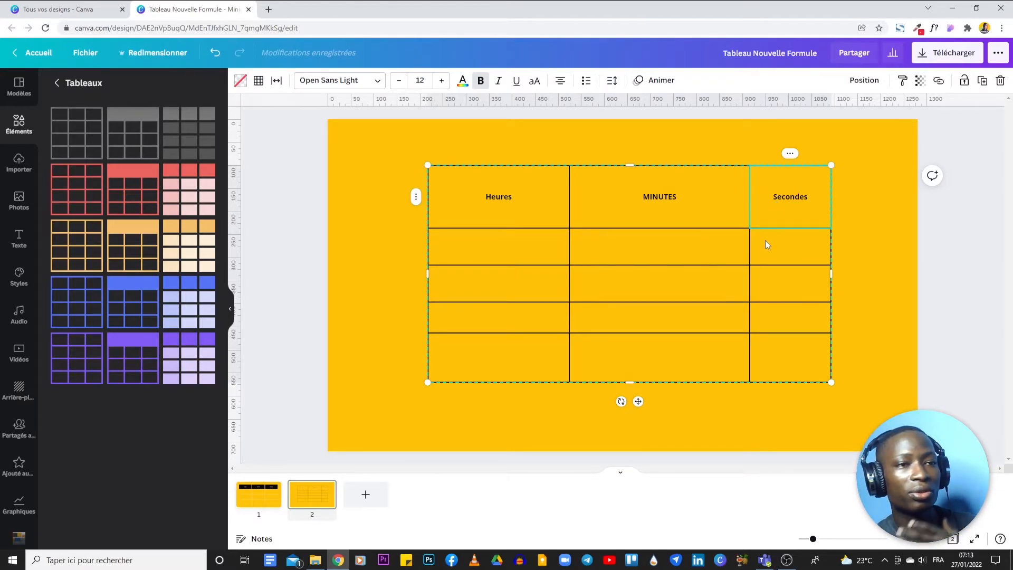
{"action": "left_click", "coordinate": [530, 243]}
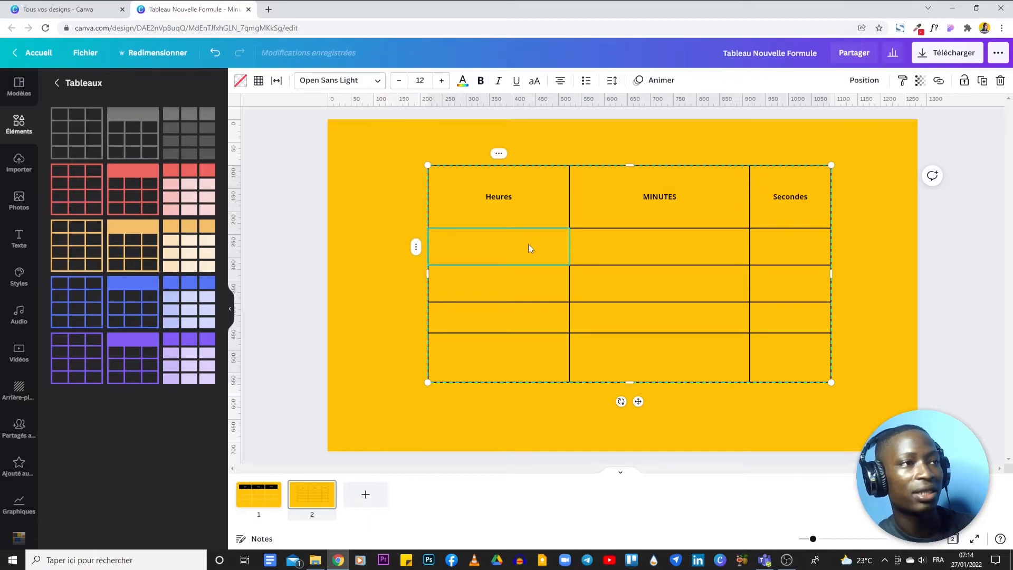
{"action": "left_click", "coordinate": [240, 80]}
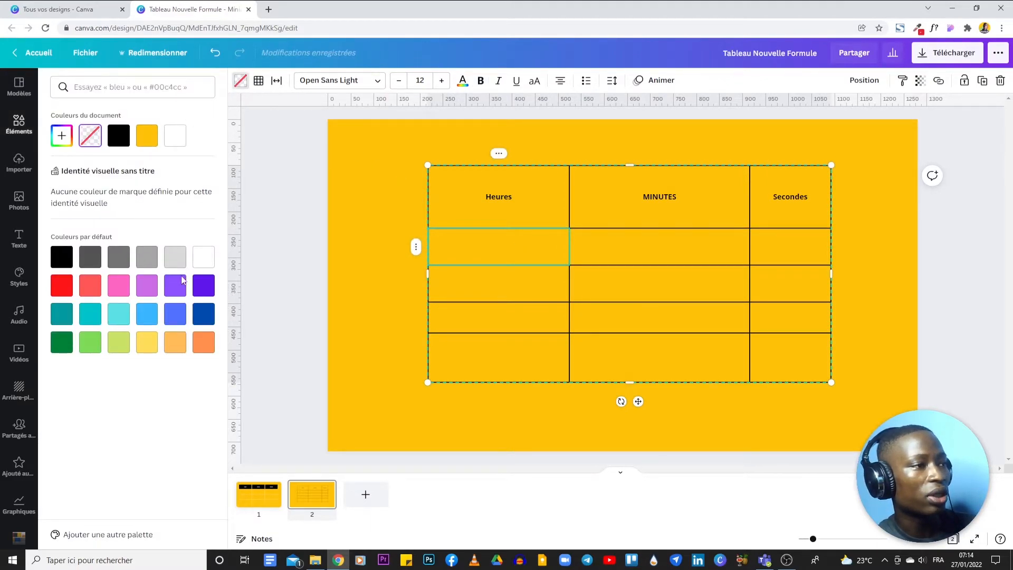
{"action": "left_click", "coordinate": [181, 349]}
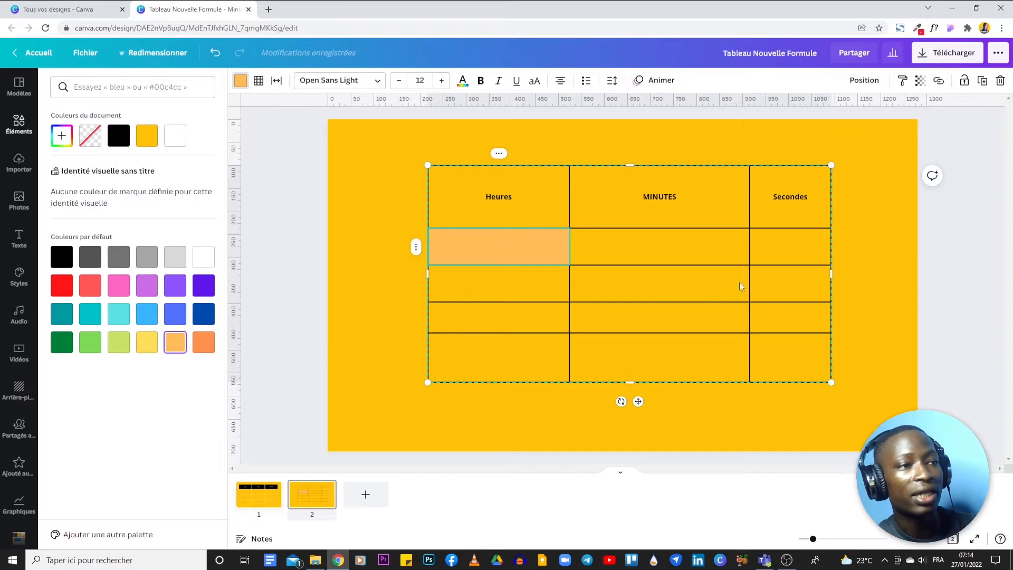
Try white as the text colour of the "Heures" header.
{"action": "left_click", "coordinate": [522, 201]}
{"action": "left_click", "coordinate": [523, 201]}
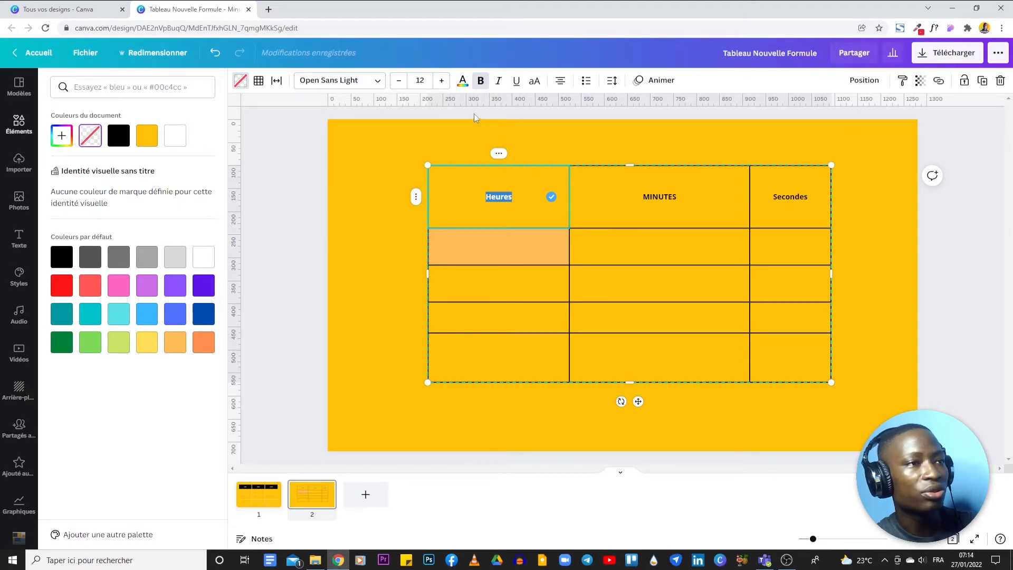
{"action": "left_click", "coordinate": [462, 84]}
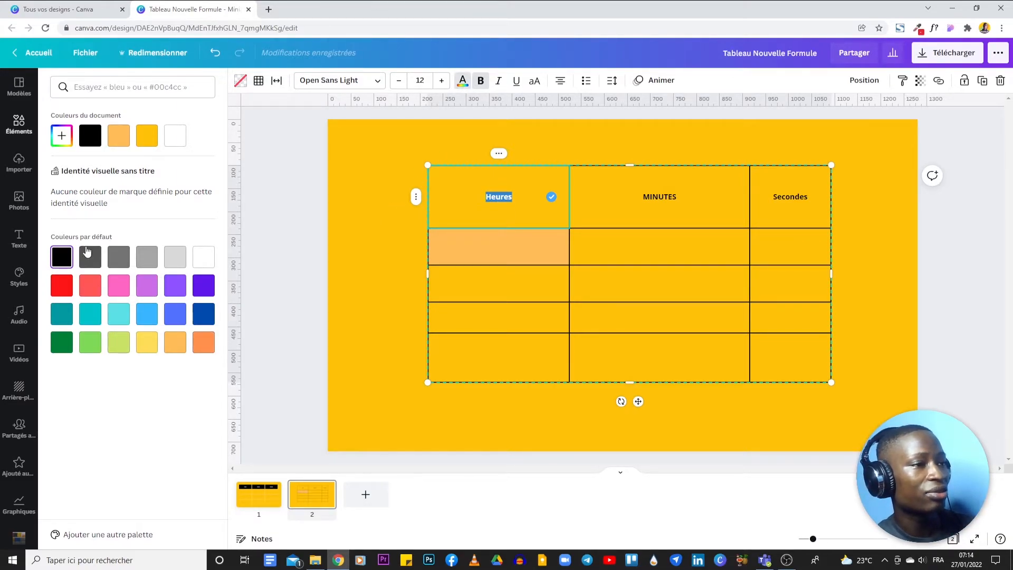
{"action": "left_click", "coordinate": [204, 259]}
{"action": "left_click", "coordinate": [486, 201]}
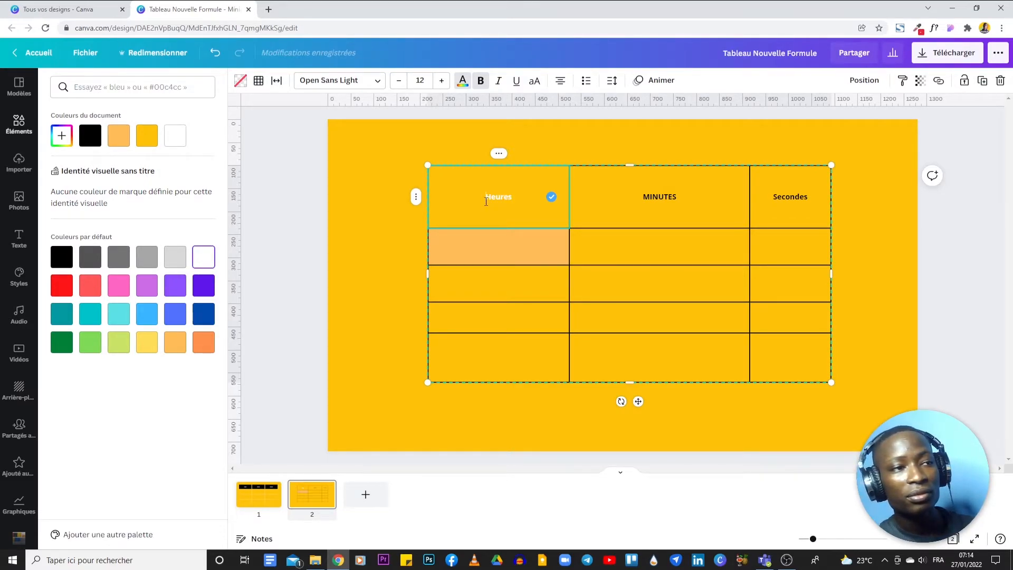
Undo the white text colour of "Heures" and the light orange fill of the cell below it.
{"action": "left_click", "coordinate": [213, 53]}
{"action": "left_click", "coordinate": [213, 53]}
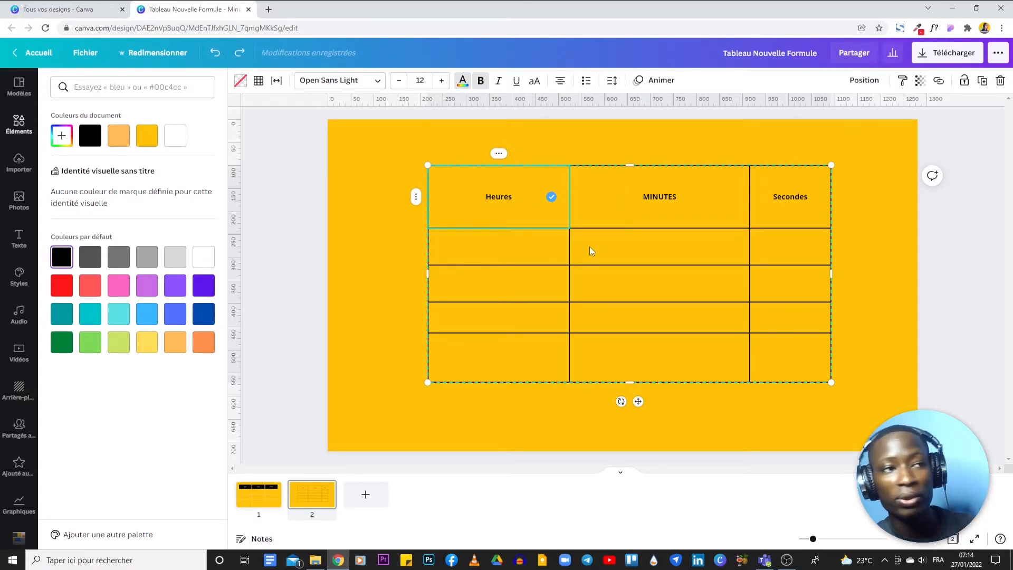
Fill the "Heures", "MINUTES" and "Secondes" header cells with black from the document colours.
{"action": "left_click", "coordinate": [241, 82]}
{"action": "left_click", "coordinate": [115, 136]}
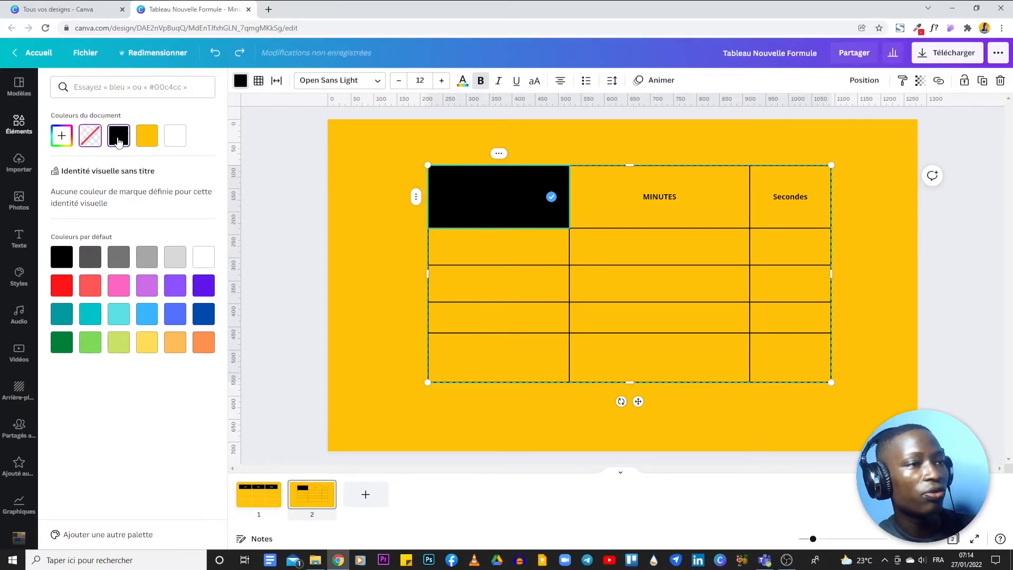
{"action": "left_click", "coordinate": [589, 207]}
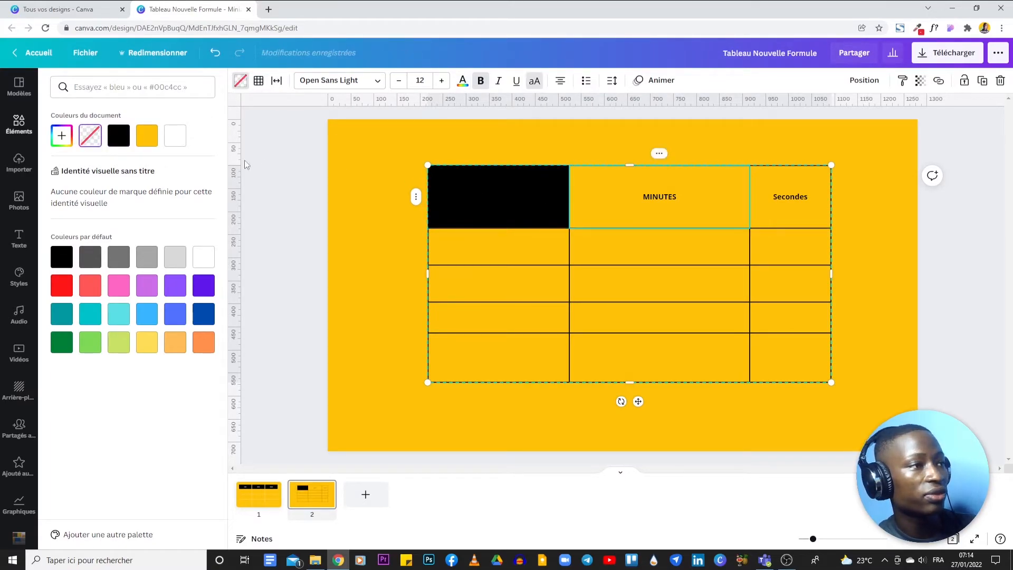
{"action": "left_click", "coordinate": [126, 141]}
{"action": "left_click", "coordinate": [772, 175]}
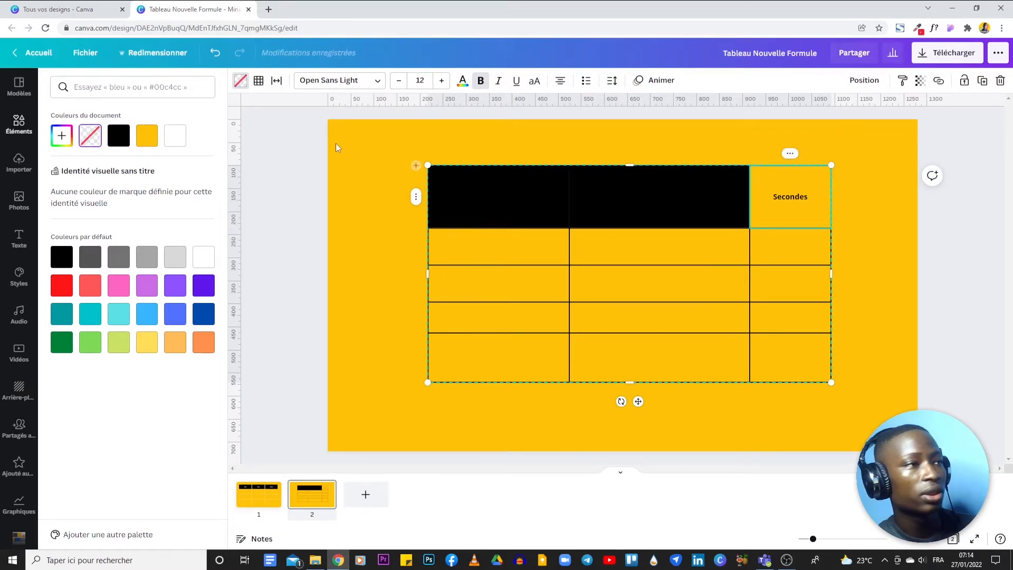
{"action": "left_click", "coordinate": [123, 135]}
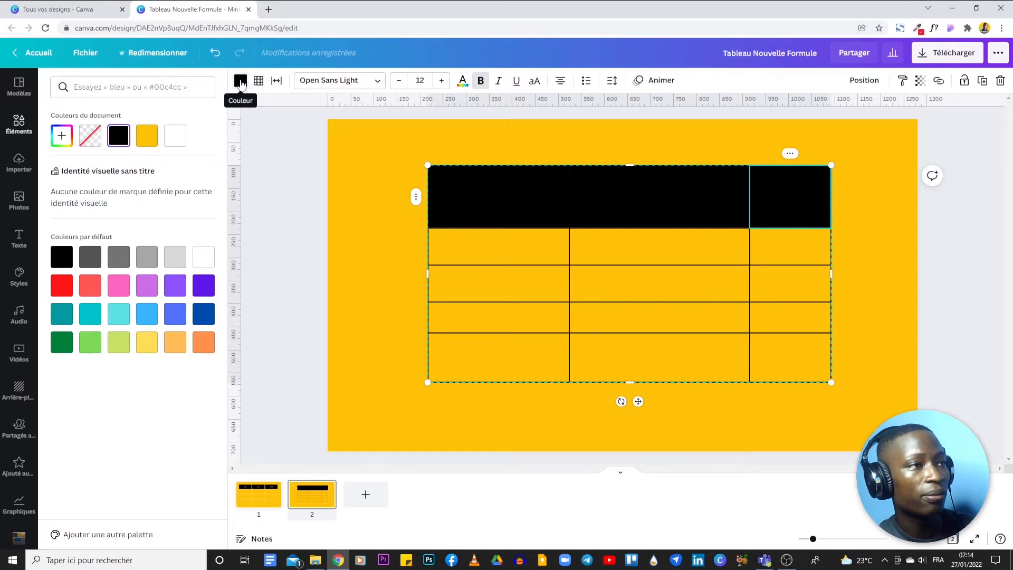
{"action": "left_click", "coordinate": [241, 81]}
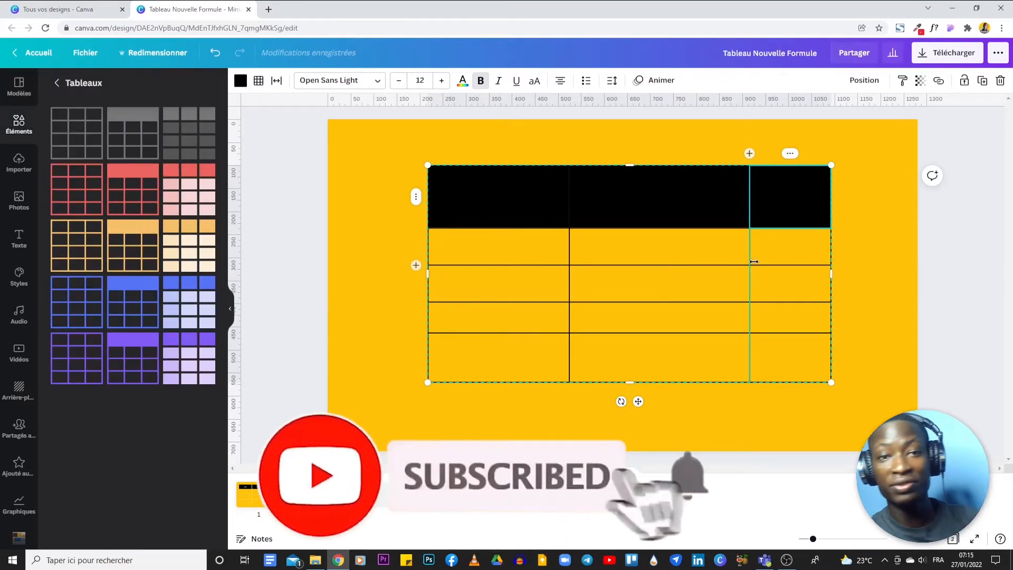
Set the text colour of the "Heures", "MINUTES" and "Secondes" headers to white.
{"action": "left_click", "coordinate": [495, 184]}
{"action": "left_click", "coordinate": [495, 185]}
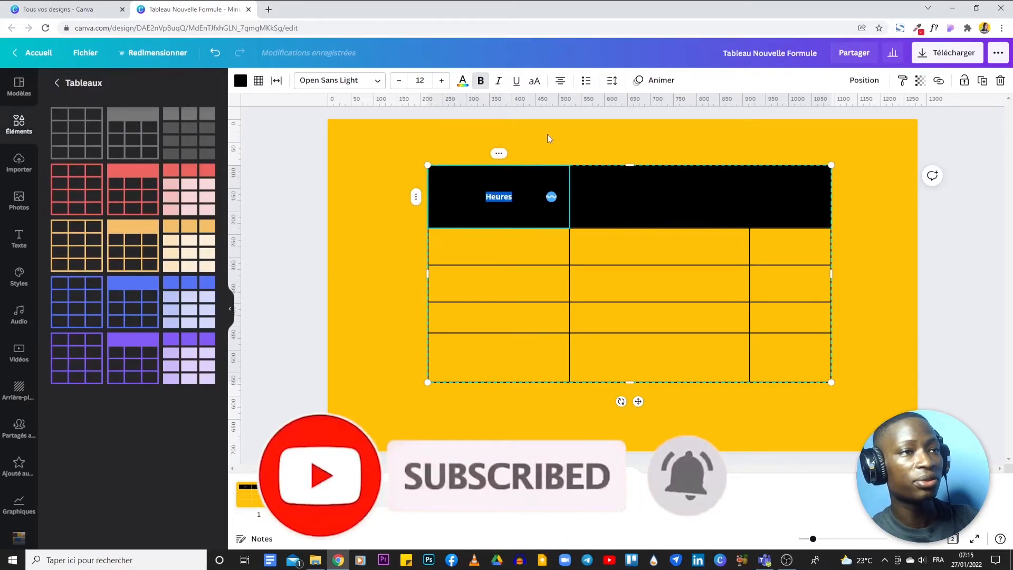
{"action": "left_click", "coordinate": [462, 81]}
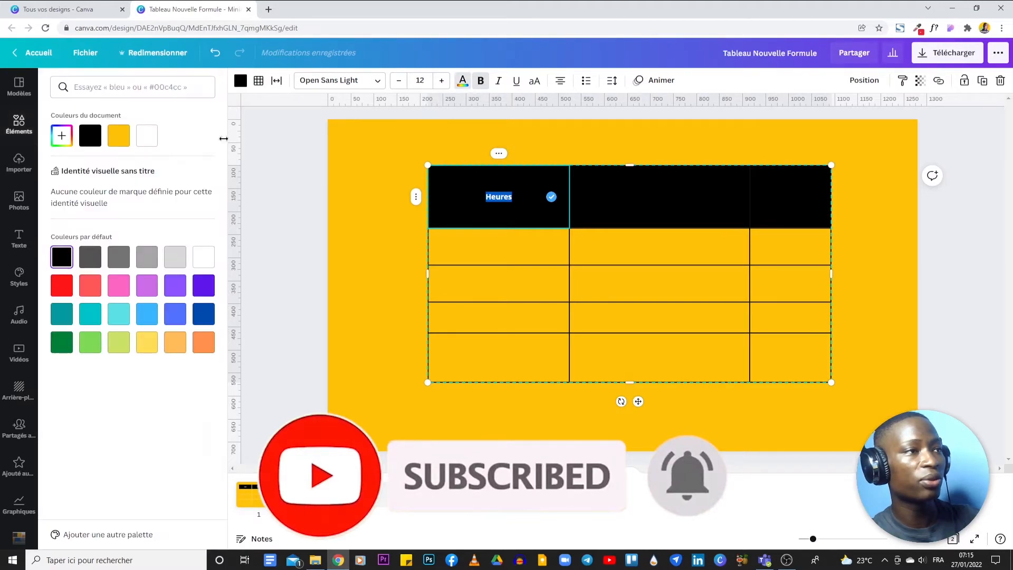
{"action": "left_click", "coordinate": [147, 135]}
{"action": "left_click", "coordinate": [605, 196]}
{"action": "left_click", "coordinate": [605, 196]}
{"action": "left_click", "coordinate": [771, 192]}
{"action": "left_click", "coordinate": [771, 192]}
{"action": "left_click", "coordinate": [147, 138]}
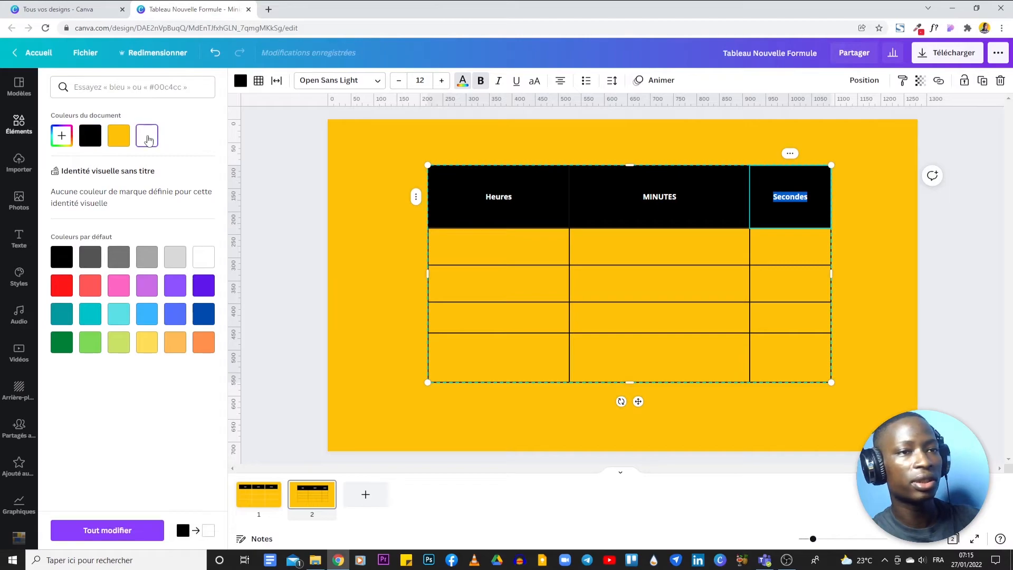
{"action": "left_click", "coordinate": [279, 158]}
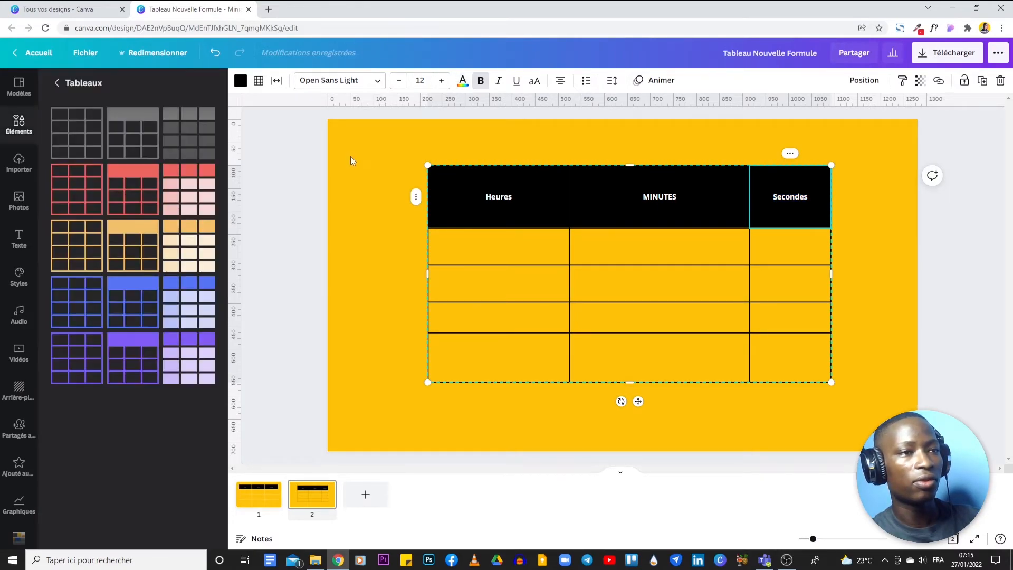
{"action": "left_click", "coordinate": [916, 281]}
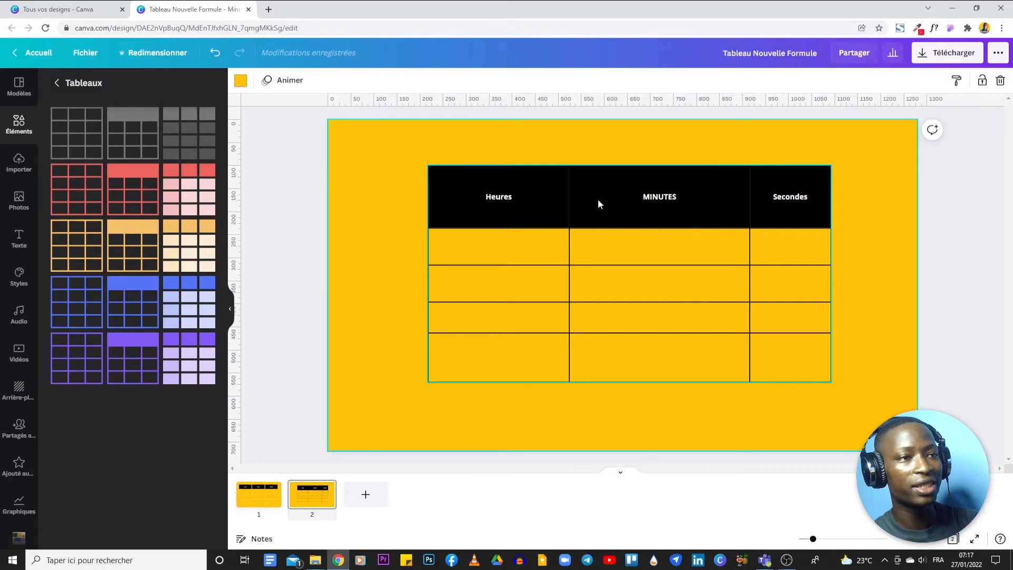
{"action": "left_click", "coordinate": [565, 199]}
{"action": "left_click", "coordinate": [863, 255]}
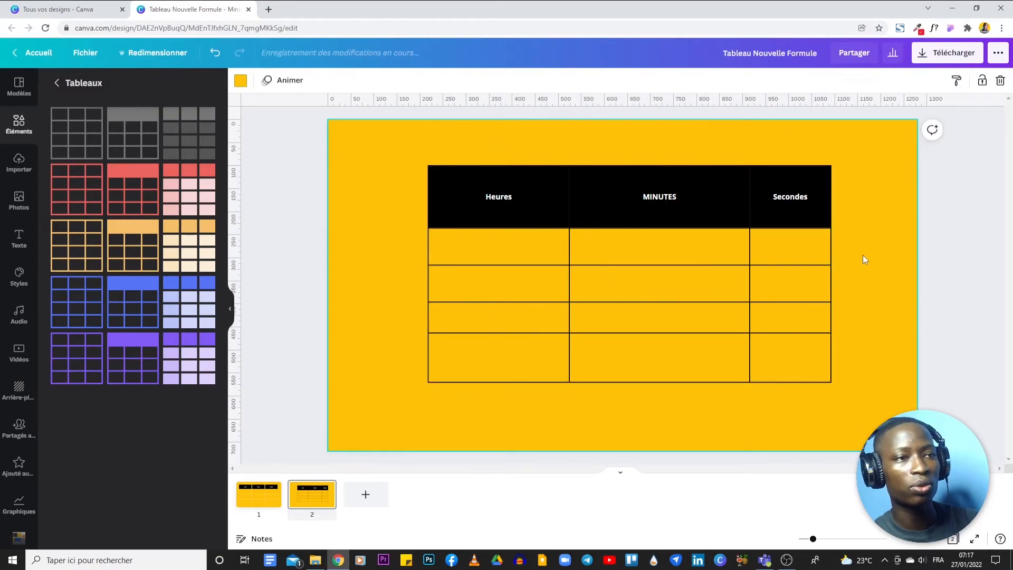
{"action": "left_click", "coordinate": [587, 255]}
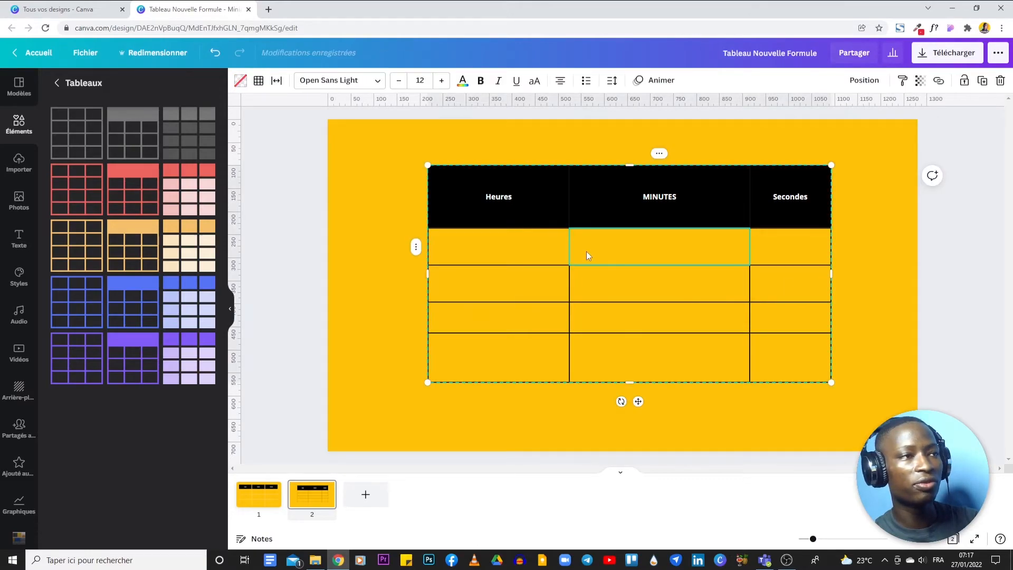
{"action": "left_click", "coordinate": [369, 197]}
Select the whole table and set the colour of all its borders to white.
{"action": "left_click_drag", "start_coordinate": [361, 157], "coordinate": [889, 403]}
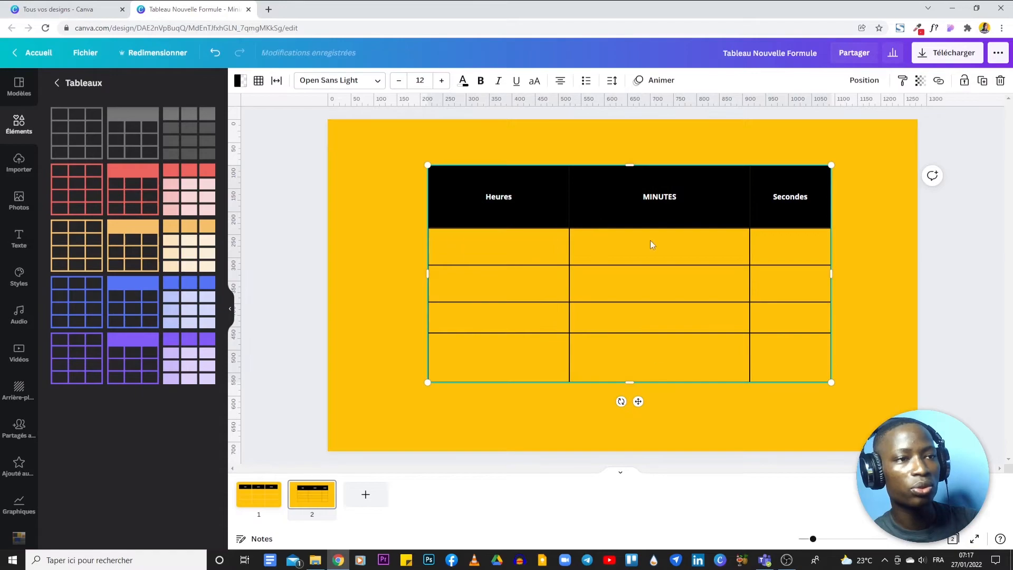
{"action": "left_click", "coordinate": [258, 81]}
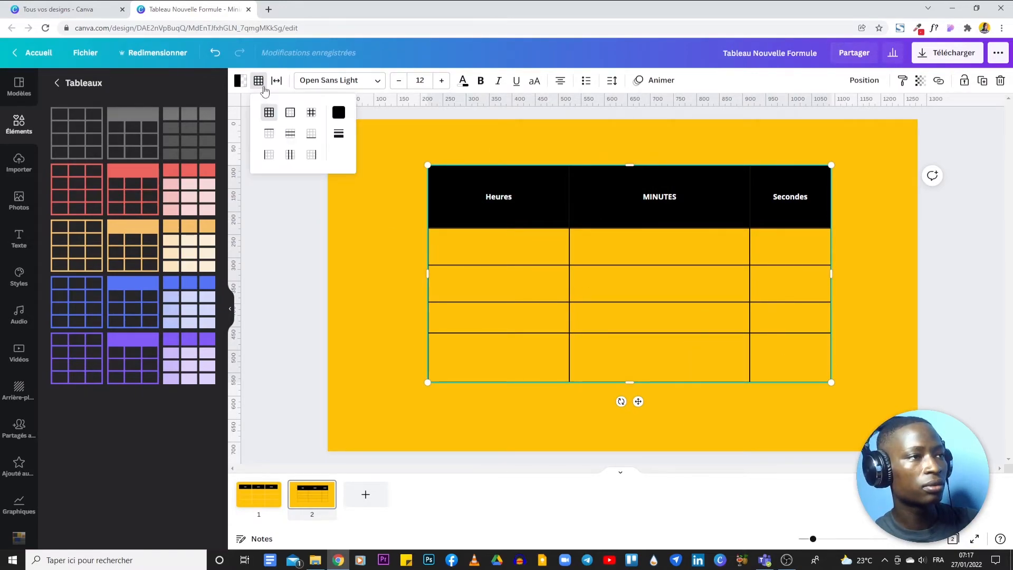
{"action": "left_click", "coordinate": [340, 113]}
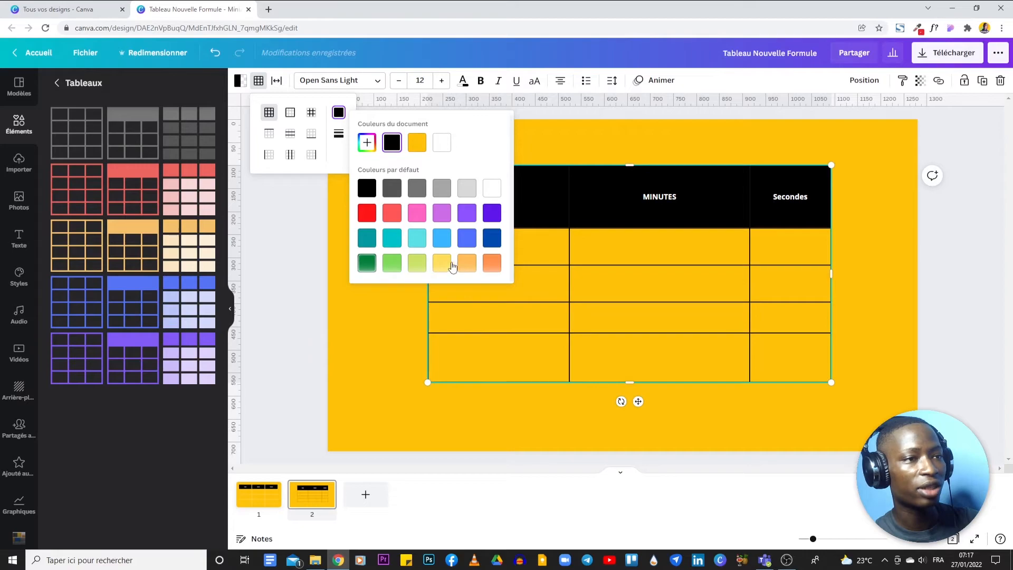
{"action": "left_click", "coordinate": [487, 191]}
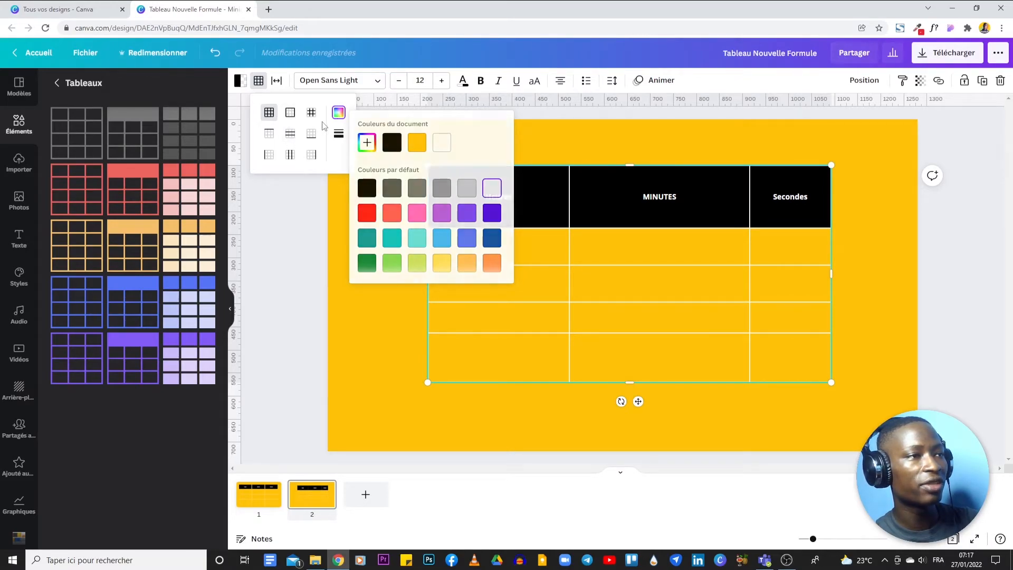
Try a border thickness (Épaisseur de la bordure) of 6 on the whole table, and reduce it to 3.
{"action": "left_click", "coordinate": [337, 136]}
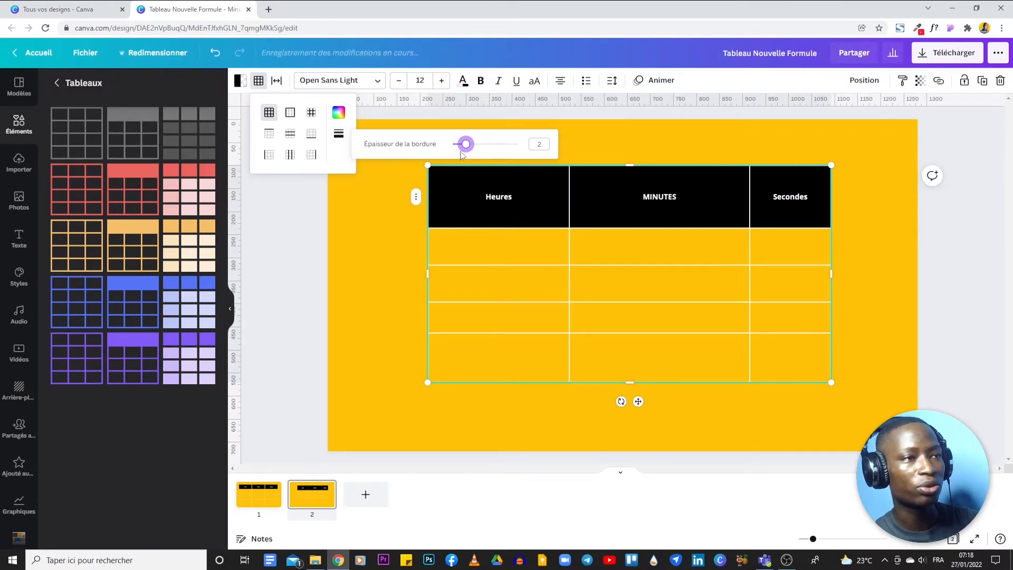
{"action": "left_click_drag", "start_coordinate": [465, 148], "coordinate": [492, 145]}
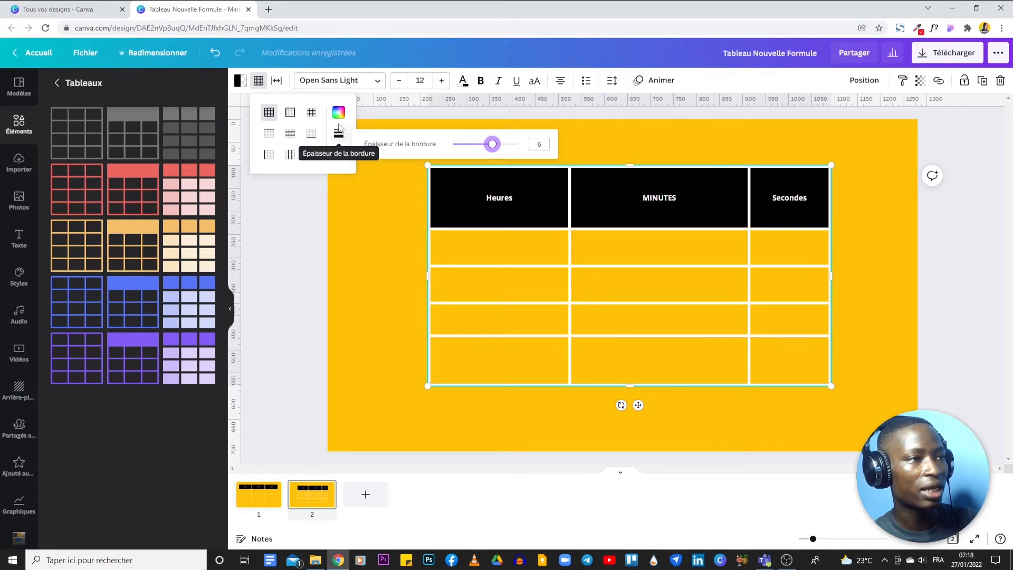
{"action": "left_click_drag", "start_coordinate": [501, 152], "coordinate": [476, 151]}
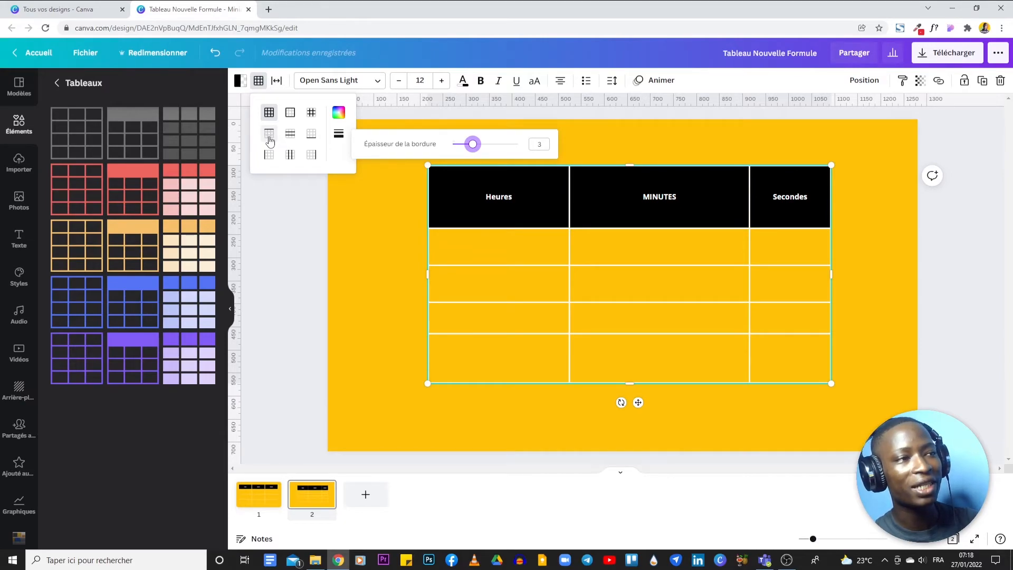
{"action": "left_click", "coordinate": [600, 221]}
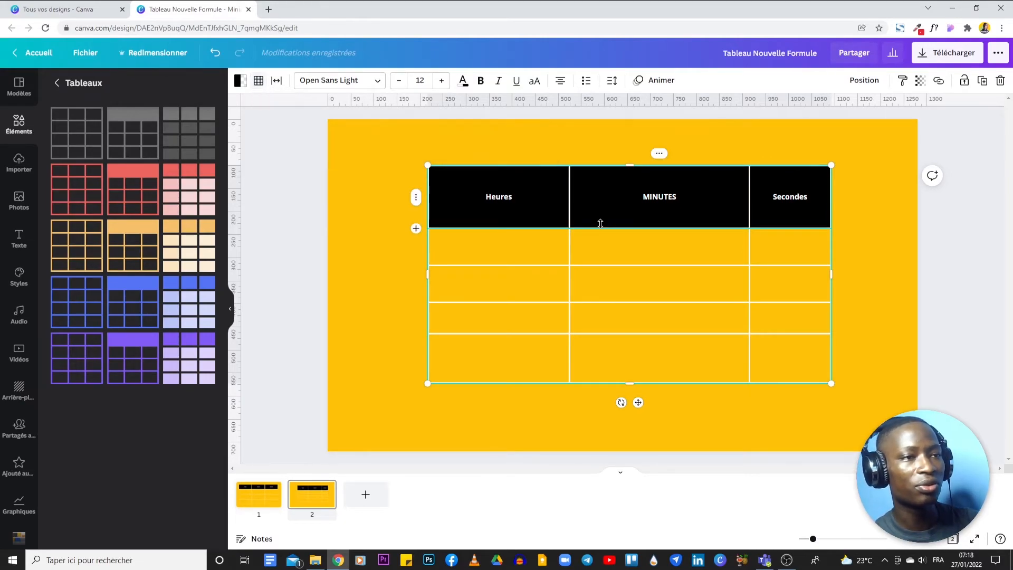
Set the bottom border of the empty cell directly below "MINUTES" to the golden yellow document colour.
{"action": "left_click", "coordinate": [616, 258]}
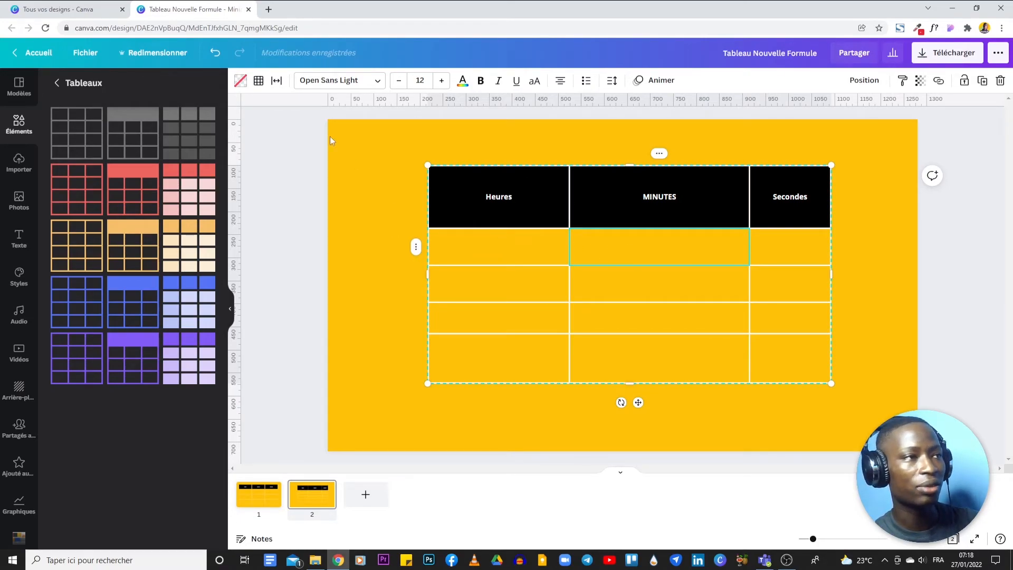
{"action": "left_click", "coordinate": [258, 81]}
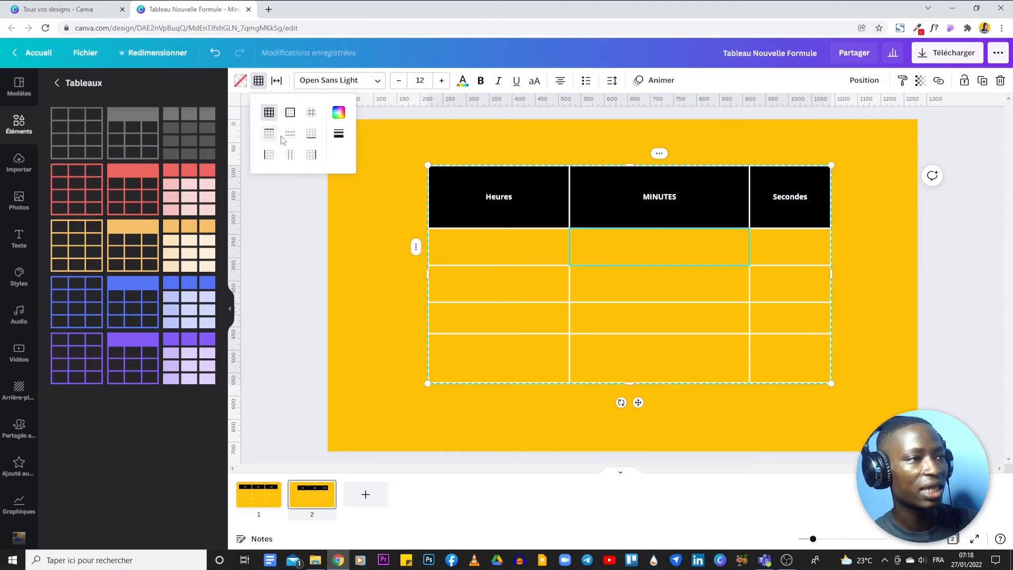
{"action": "left_click", "coordinate": [314, 137]}
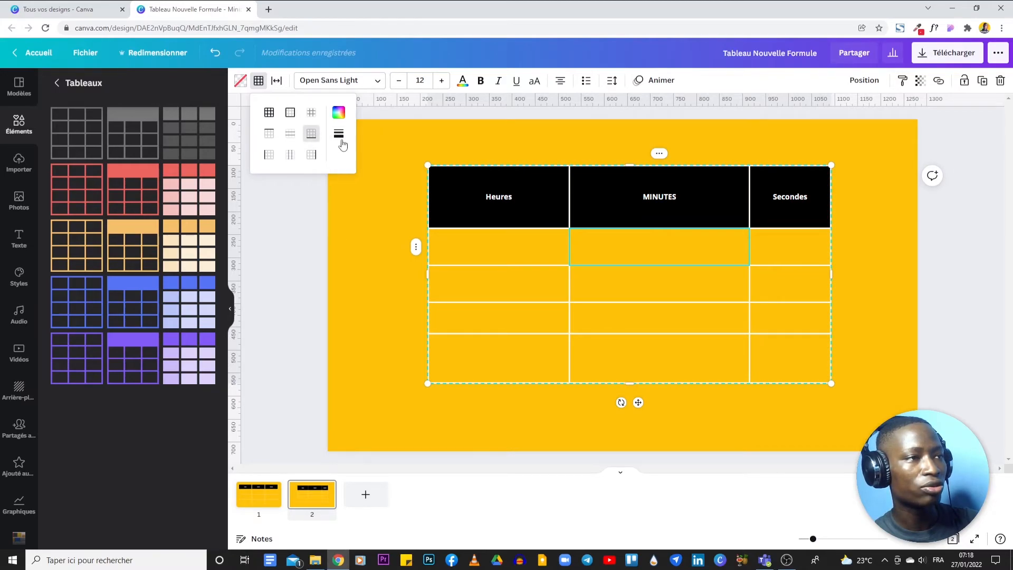
{"action": "left_click", "coordinate": [338, 112]}
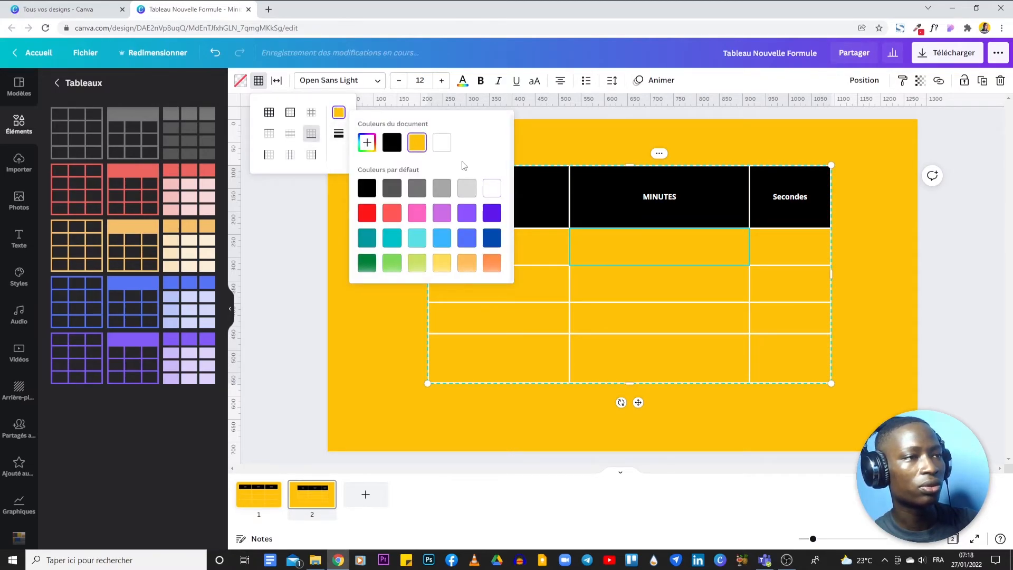
{"action": "left_click", "coordinate": [860, 201]}
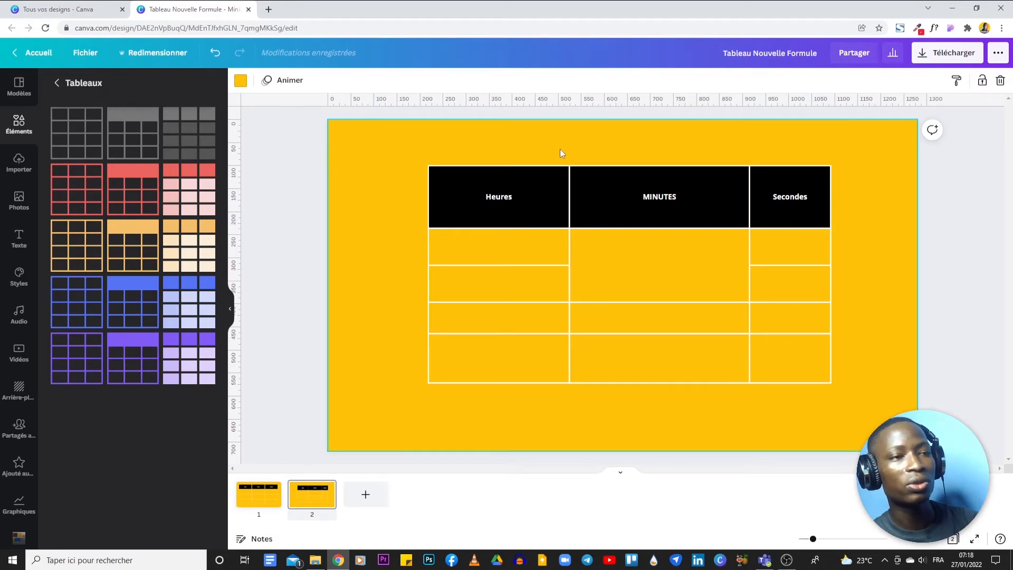
Set the whole table's spacing (Espacement des tableaux) to 20 and move the table slightly upward on the page.
{"action": "left_click", "coordinate": [654, 256]}
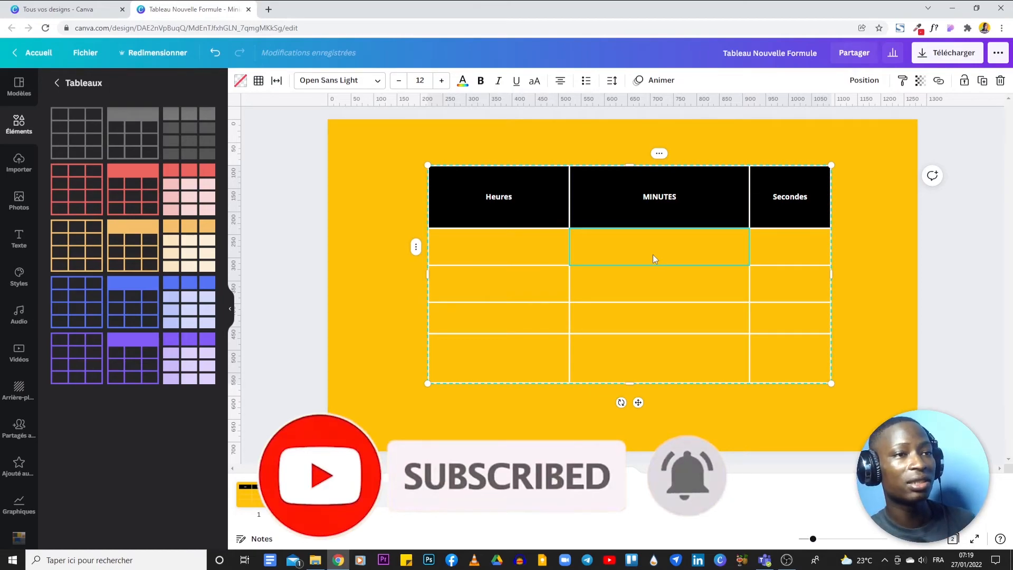
{"action": "left_click_drag", "start_coordinate": [369, 165], "coordinate": [881, 422]}
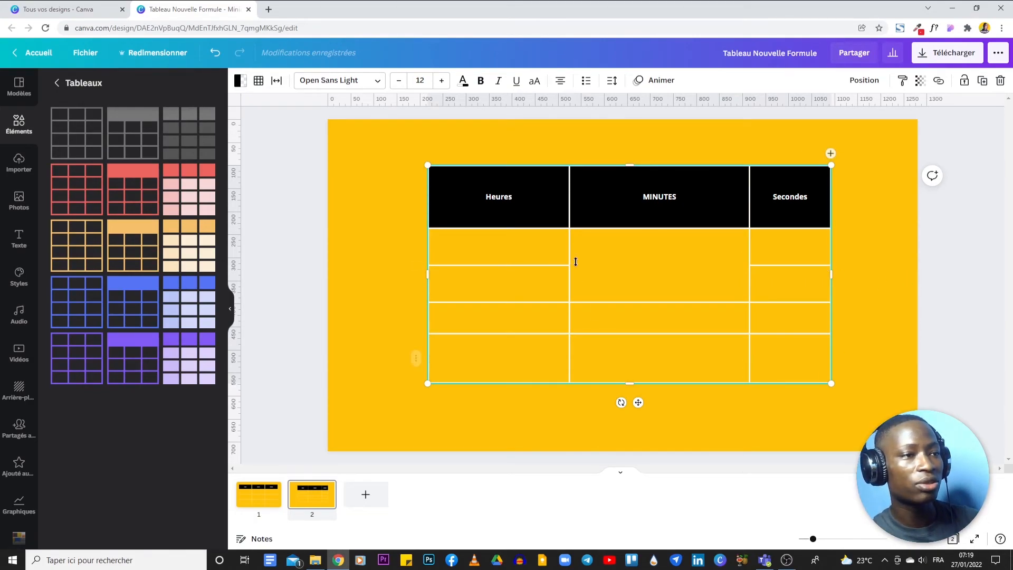
{"action": "left_click_drag", "start_coordinate": [370, 170], "coordinate": [894, 416]}
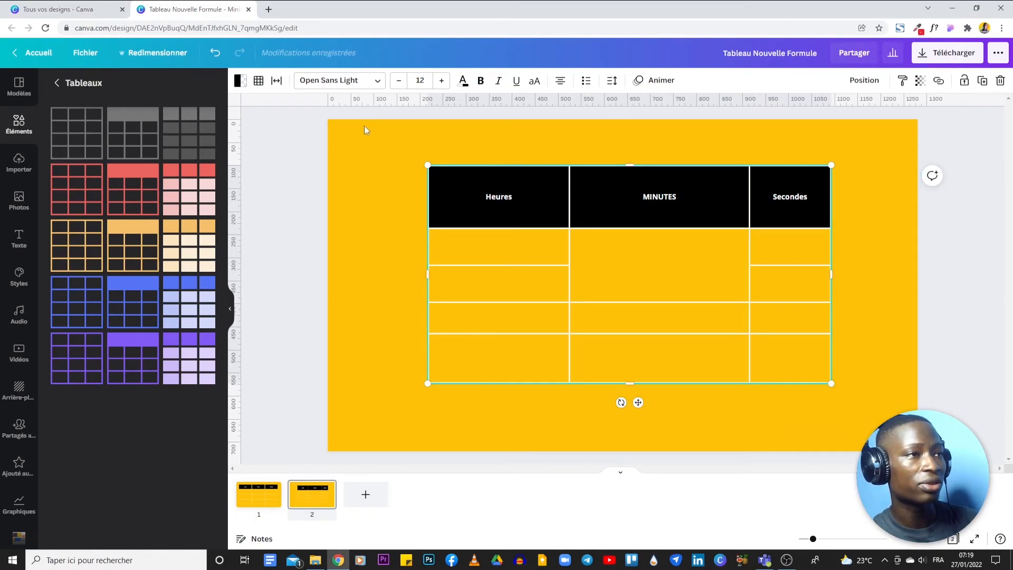
{"action": "left_click", "coordinate": [273, 82]}
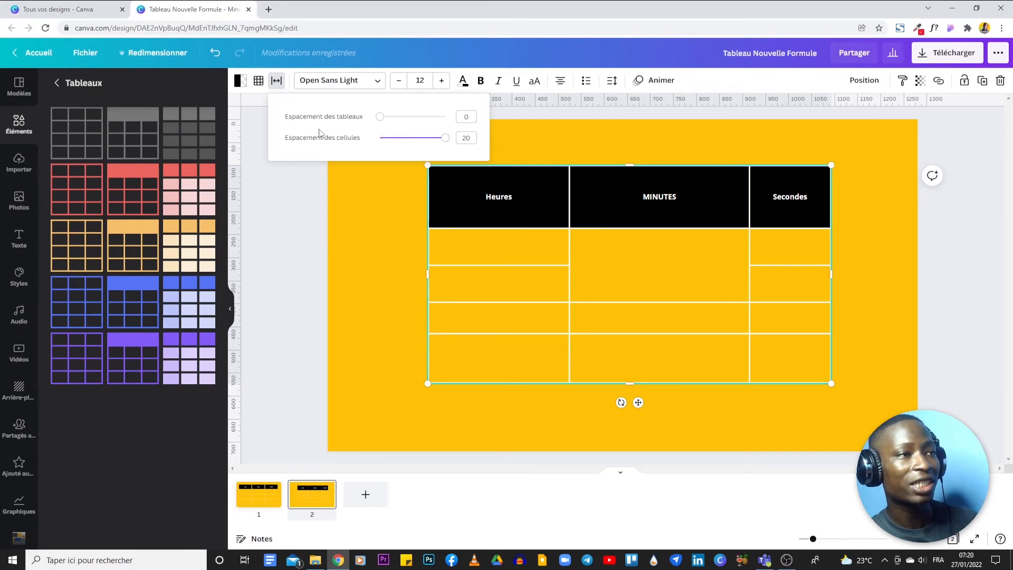
{"action": "left_click_drag", "start_coordinate": [381, 122], "coordinate": [457, 135]}
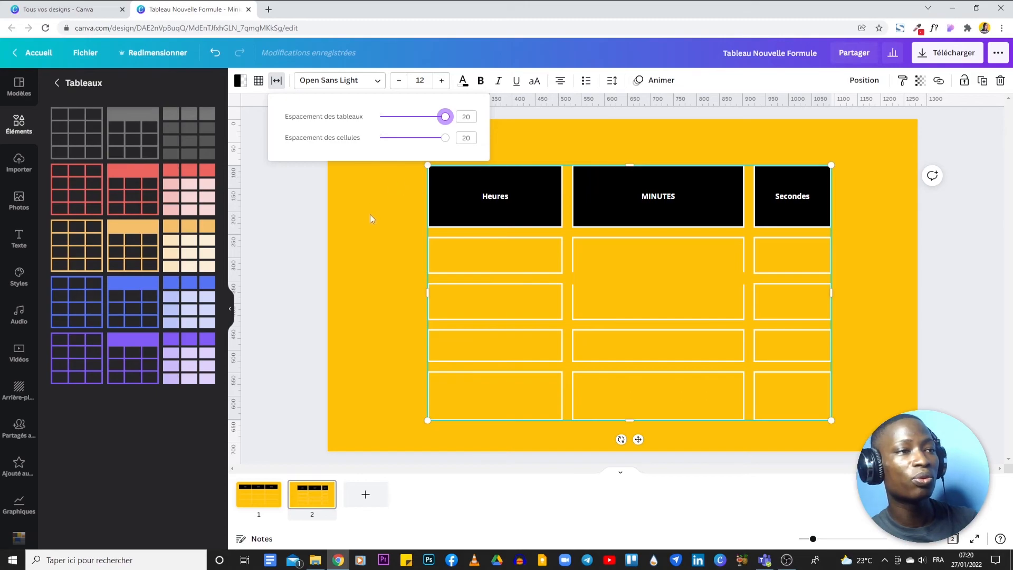
{"action": "left_click", "coordinate": [385, 220]}
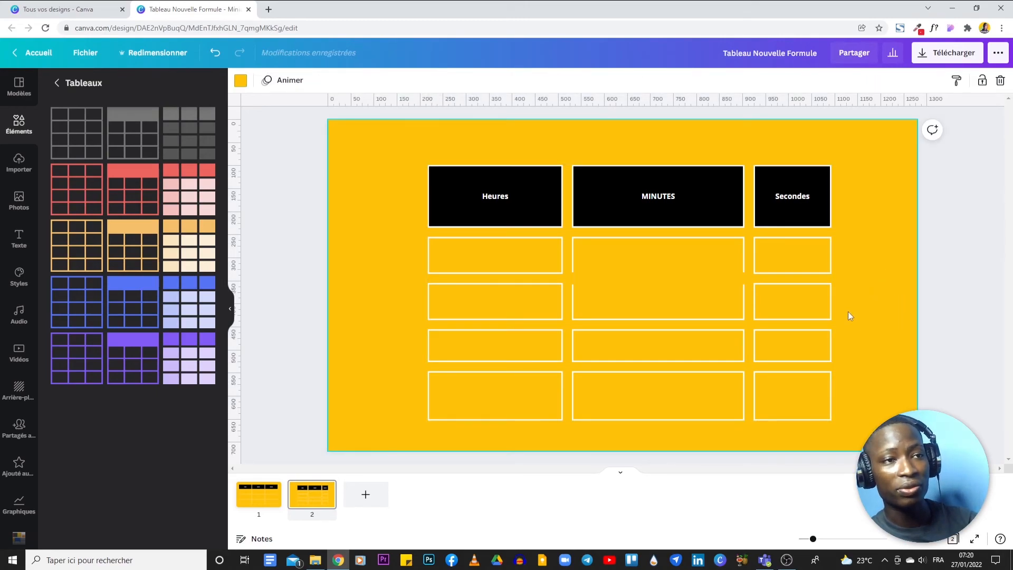
{"action": "mouse_move", "coordinate": [679, 288]}
{"action": "left_mouse_down"}
{"action": "mouse_move", "coordinate": [628, 267]}
{"action": "mouse_move", "coordinate": [699, 301]}
{"action": "mouse_move", "coordinate": [669, 263]}
{"action": "mouse_move", "coordinate": [685, 280]}
{"action": "mouse_move", "coordinate": [673, 276]}
{"action": "left_mouse_up"}
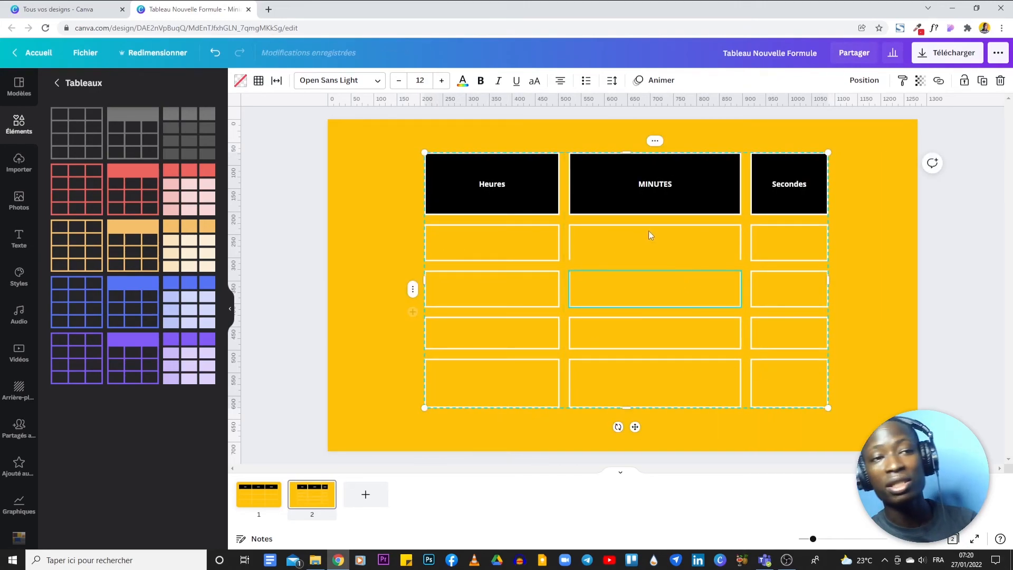